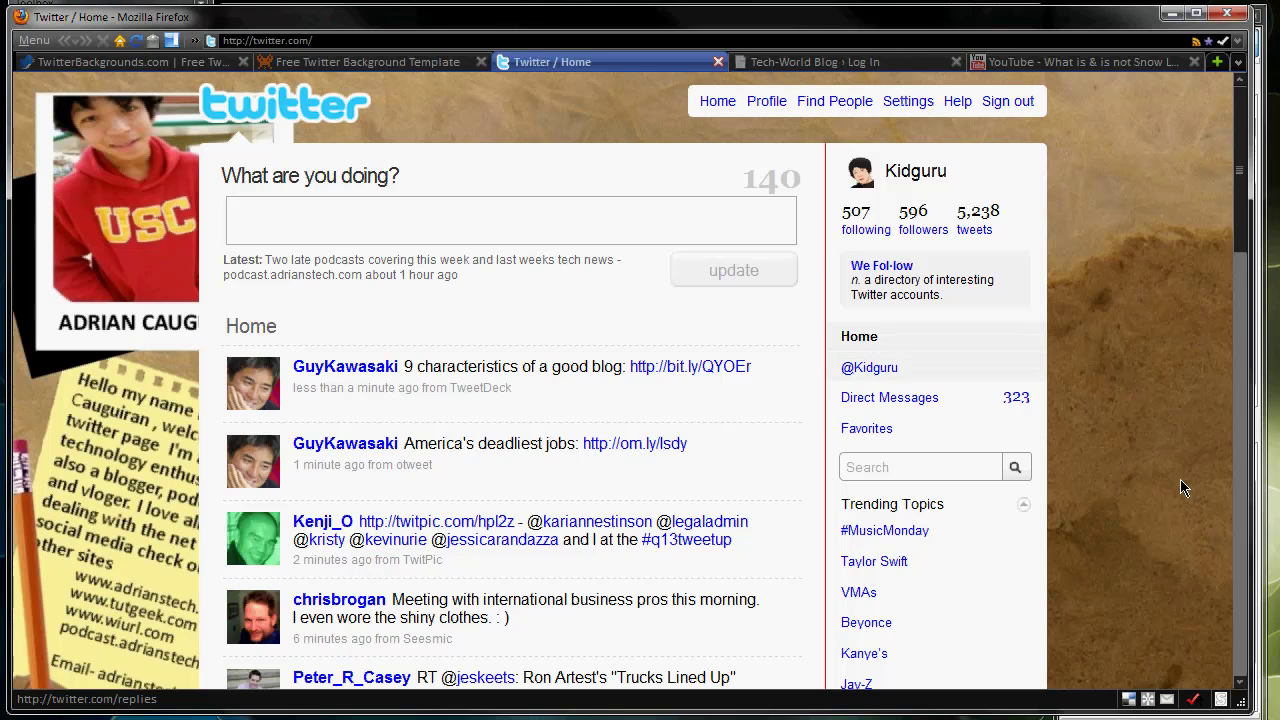
# Step: Scroll through the web page currently open in the browser
pyautogui.scroll(-7, 1170, 485)
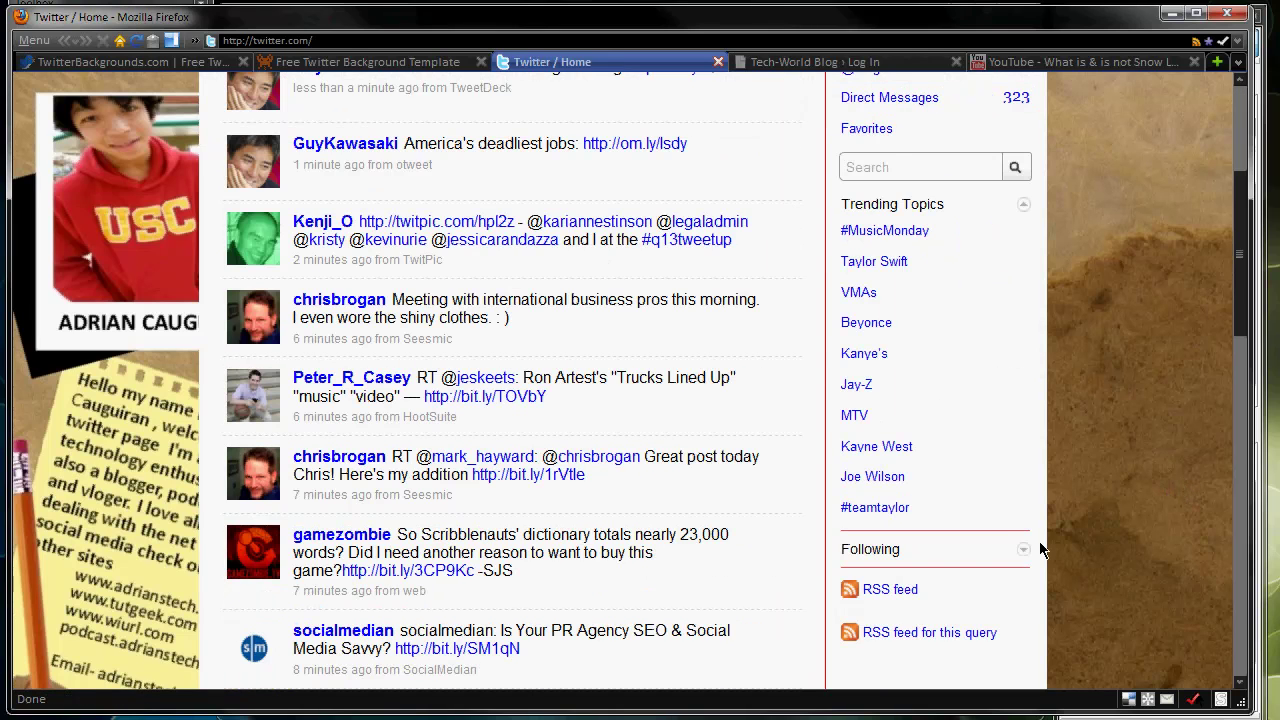
pyautogui.scroll(-2, 185, 372)
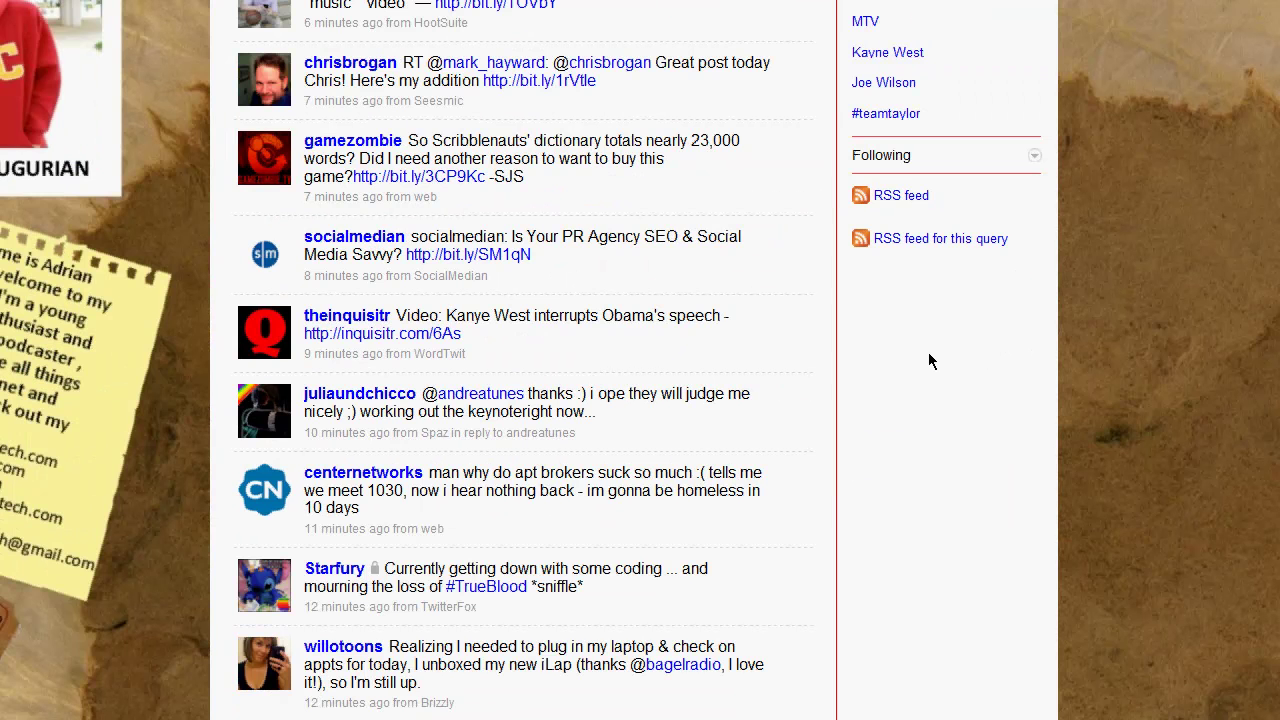
pyautogui.scroll(-1, 1129, 393)
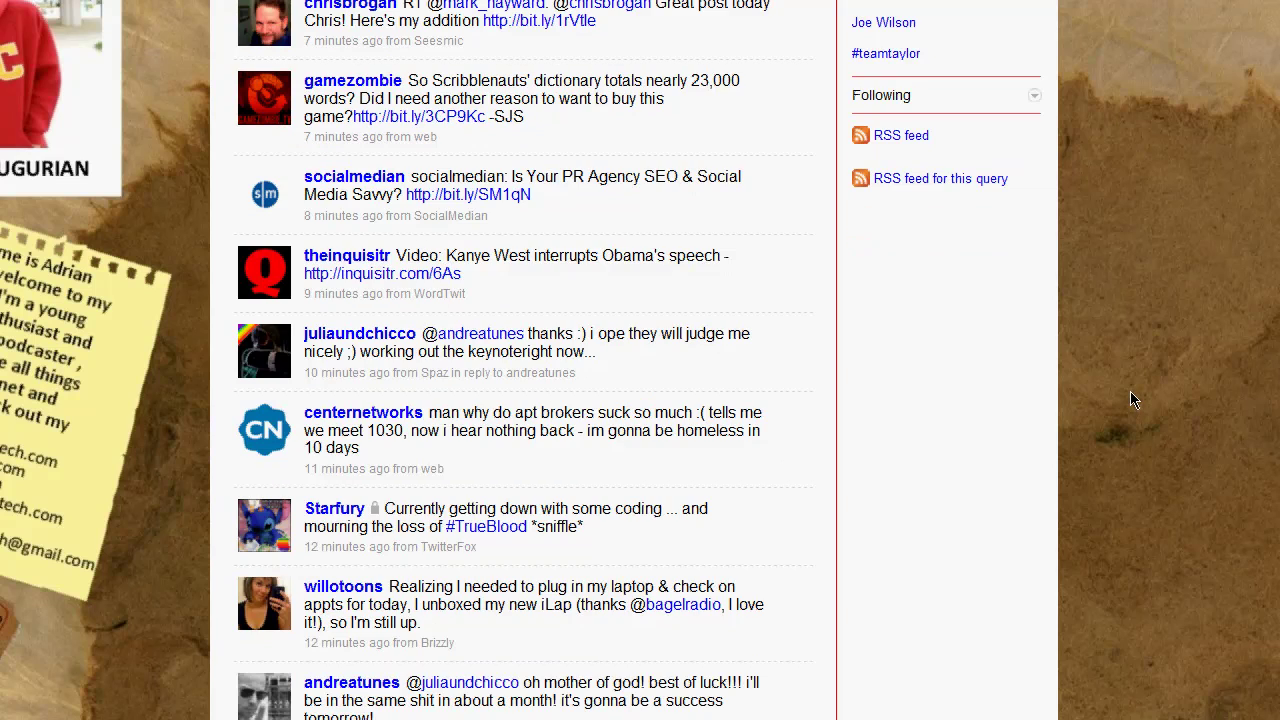
pyautogui.scroll(2, 634, 360)
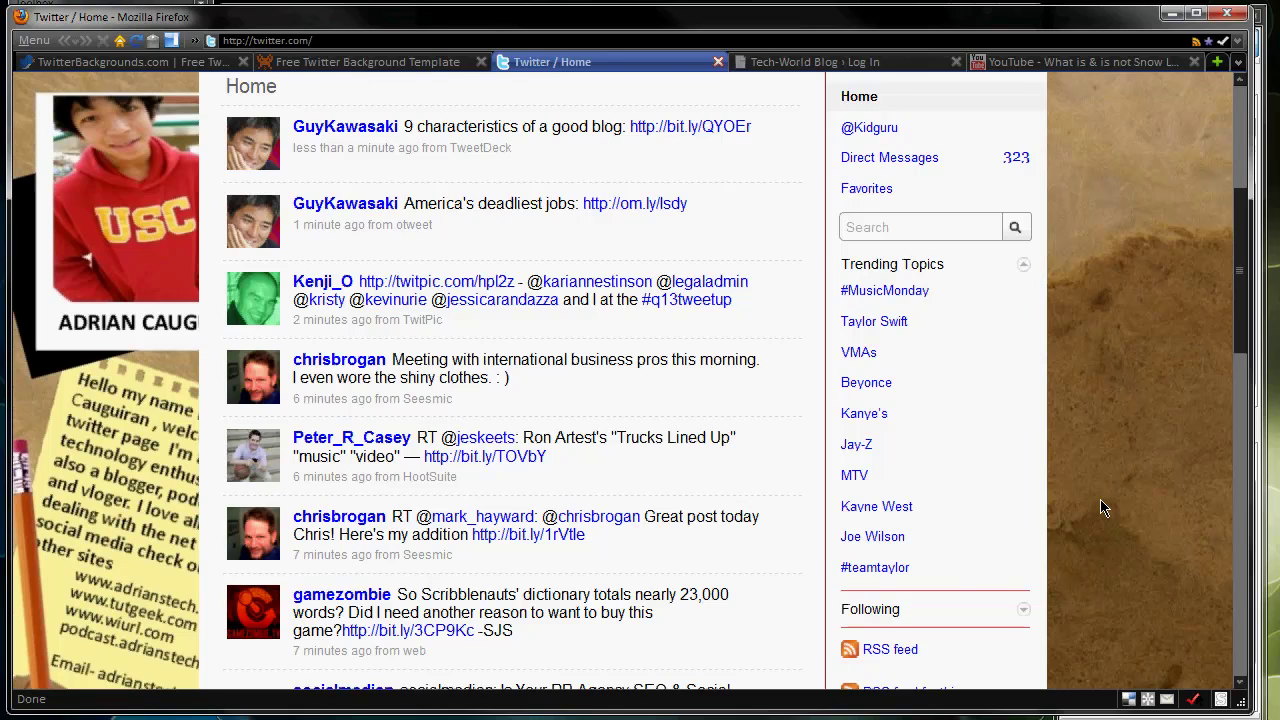
pyautogui.scroll(-3, 1098, 508)
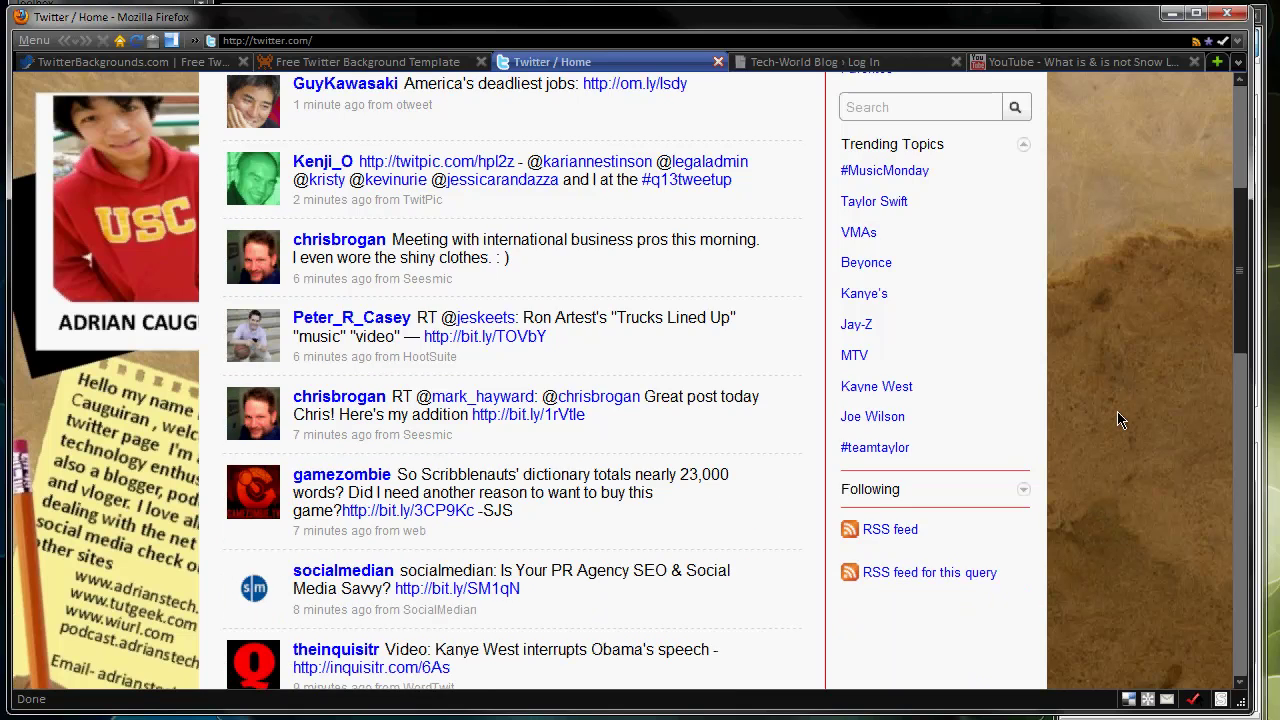
# Step: Switch to TwitterBackgrounds.com and browse its free background thumbnails and category list
pyautogui.click(43, 67)
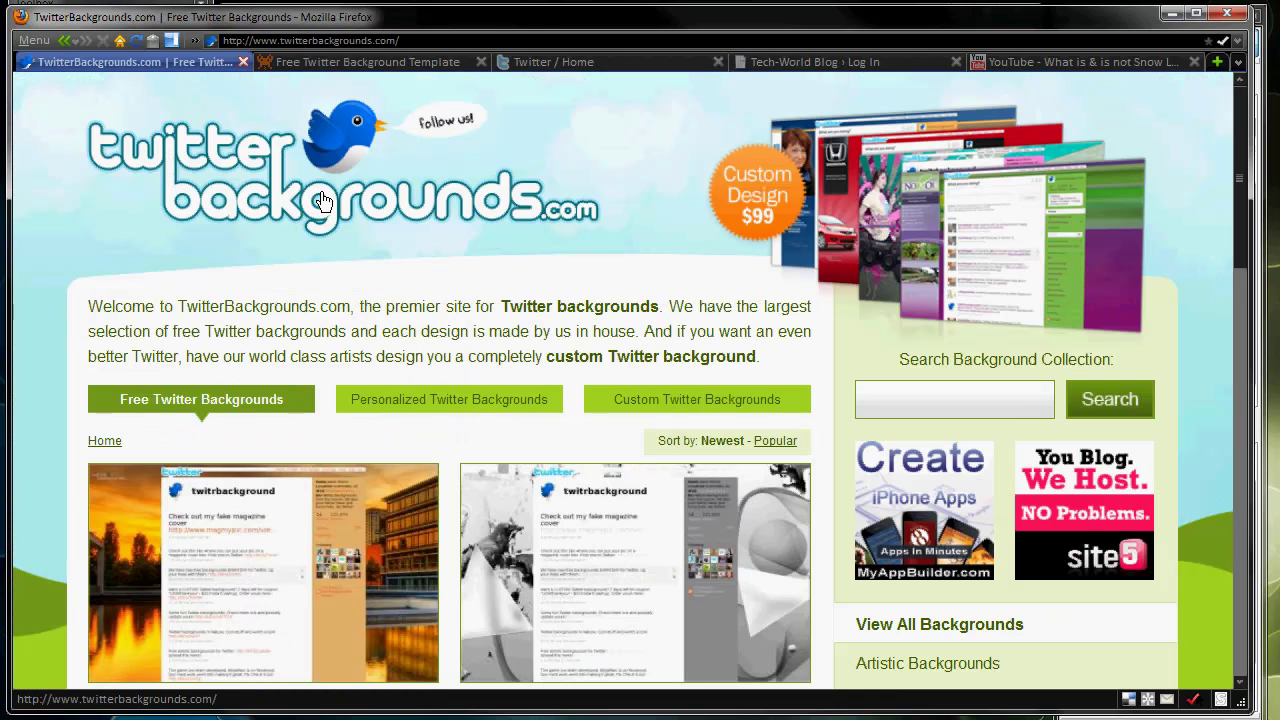
pyautogui.scroll(-3, 322, 200)
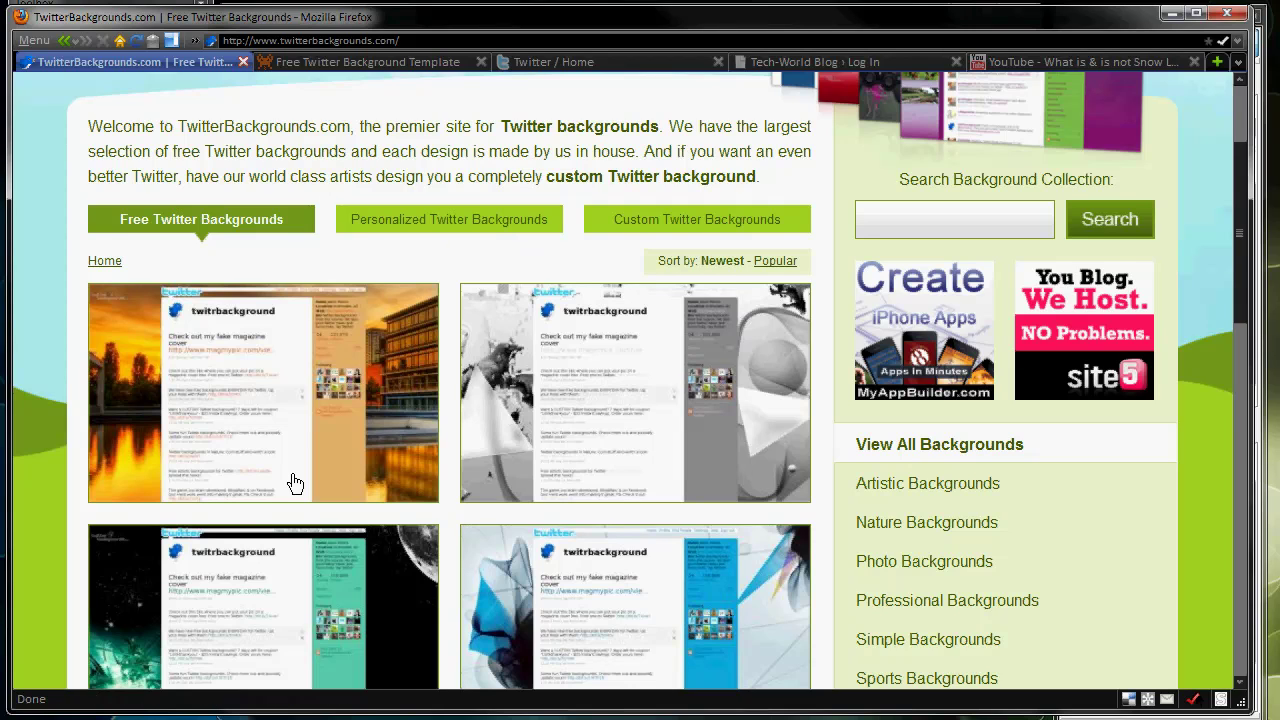
pyautogui.scroll(-2, 140, 432)
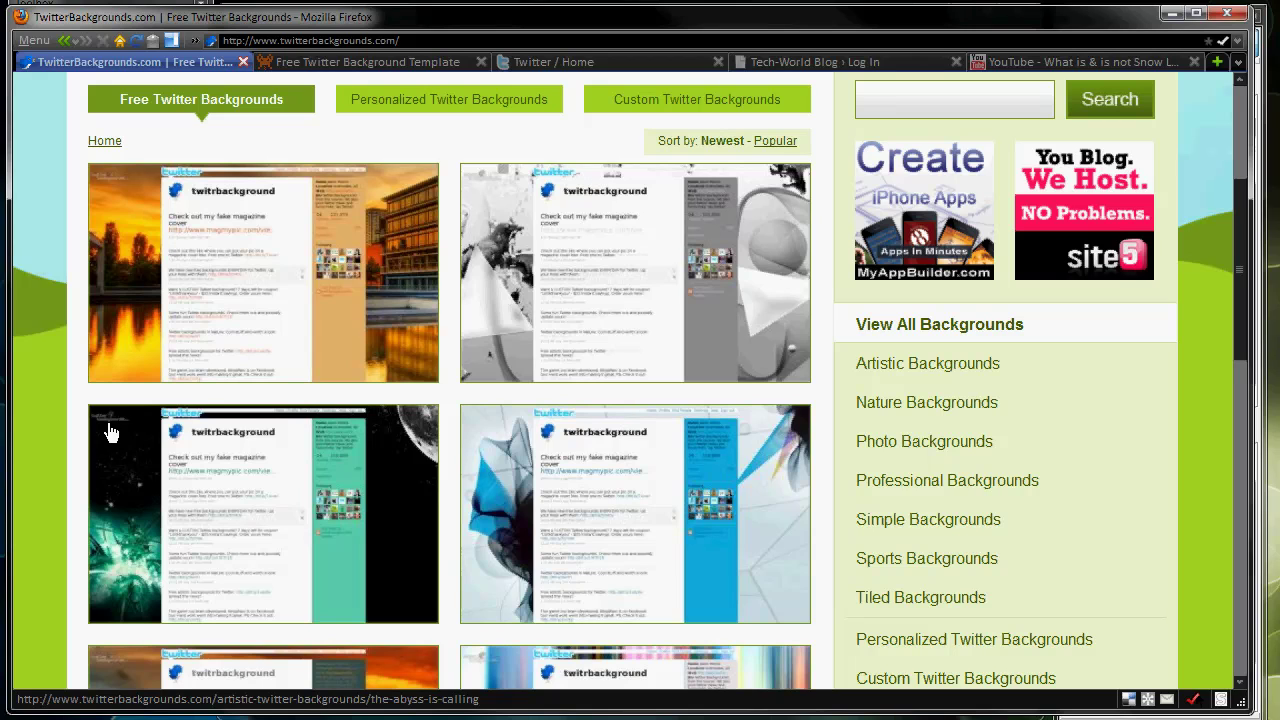
pyautogui.scroll(-3, 420, 492)
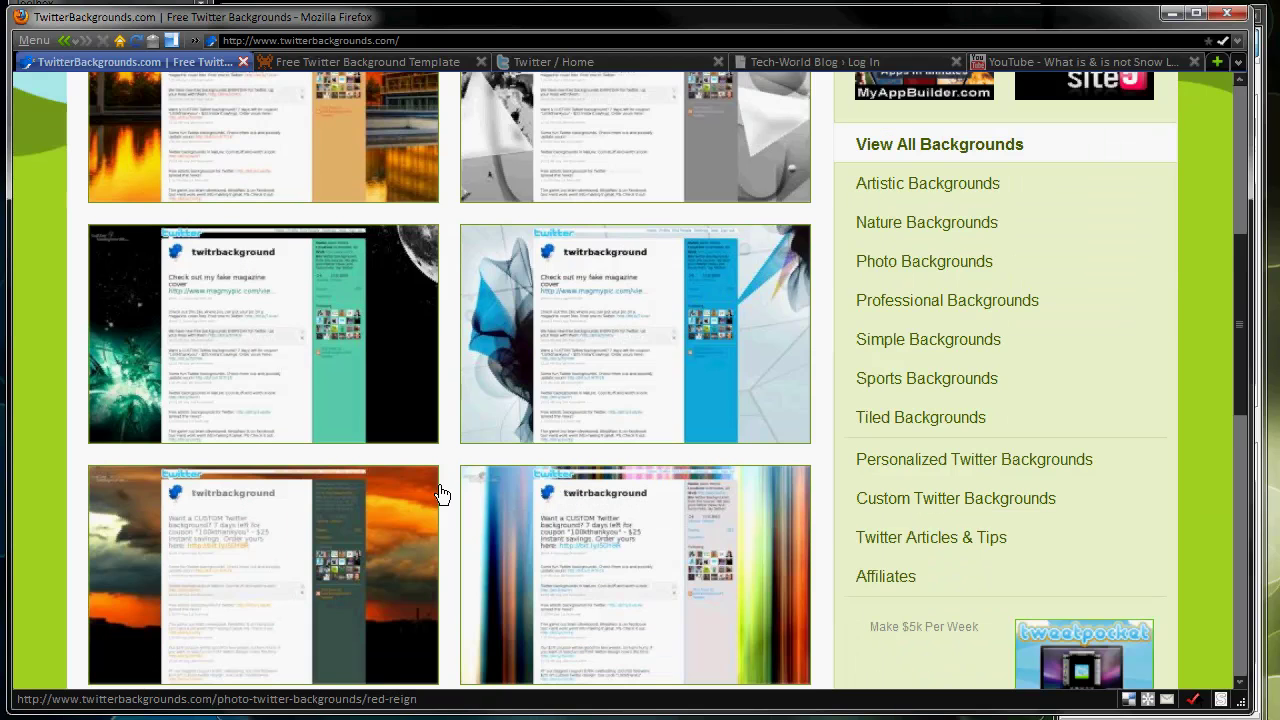
pyautogui.scroll(-1, 441, 494)
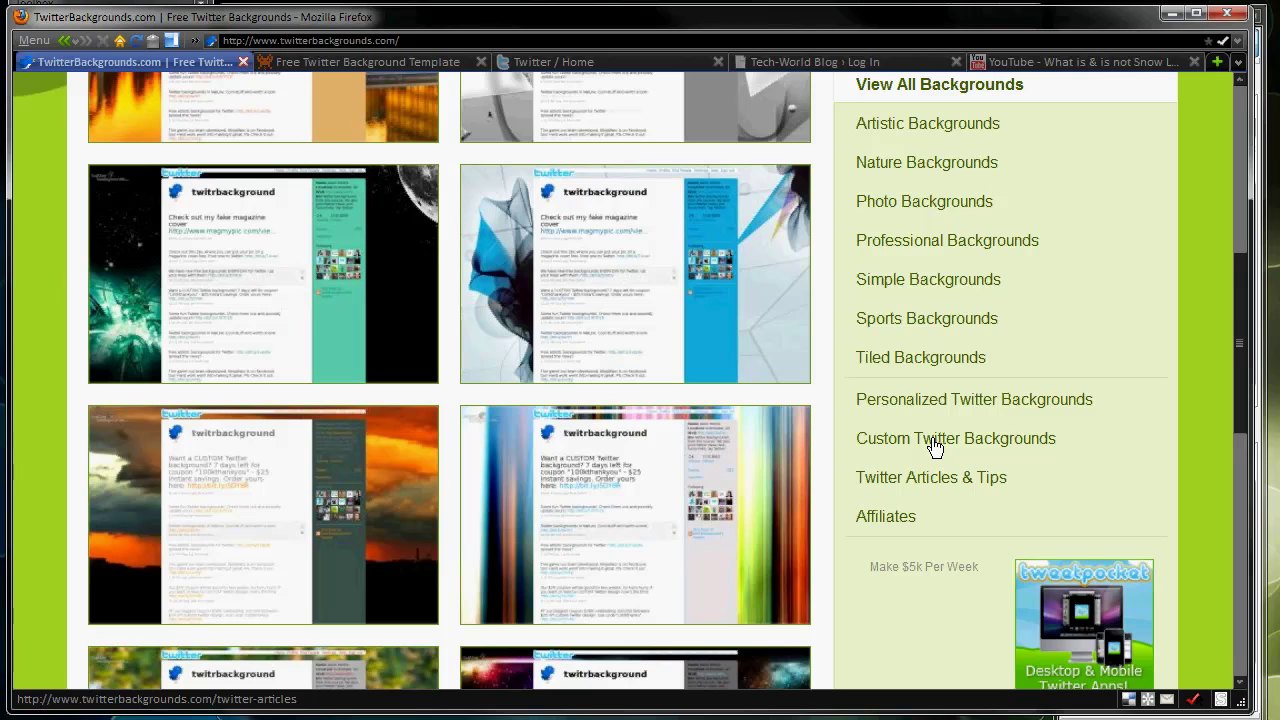
pyautogui.scroll(1, 926, 500)
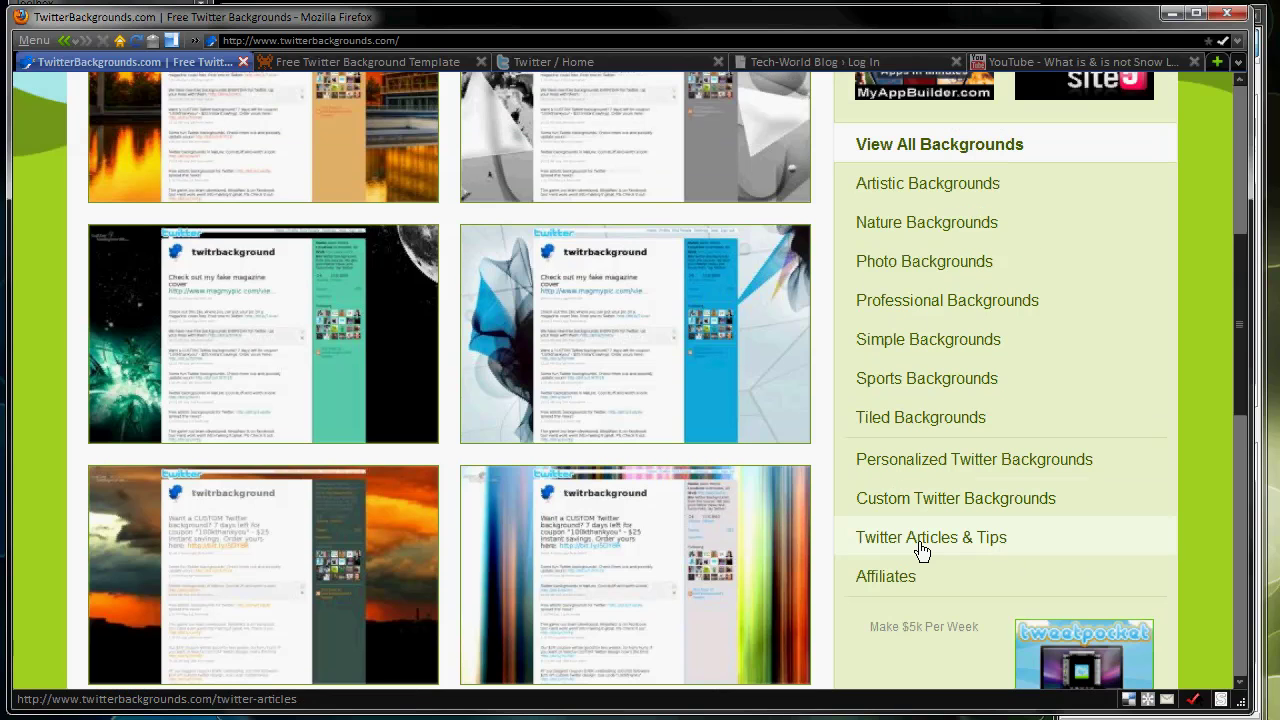
pyautogui.scroll(2, 918, 470)
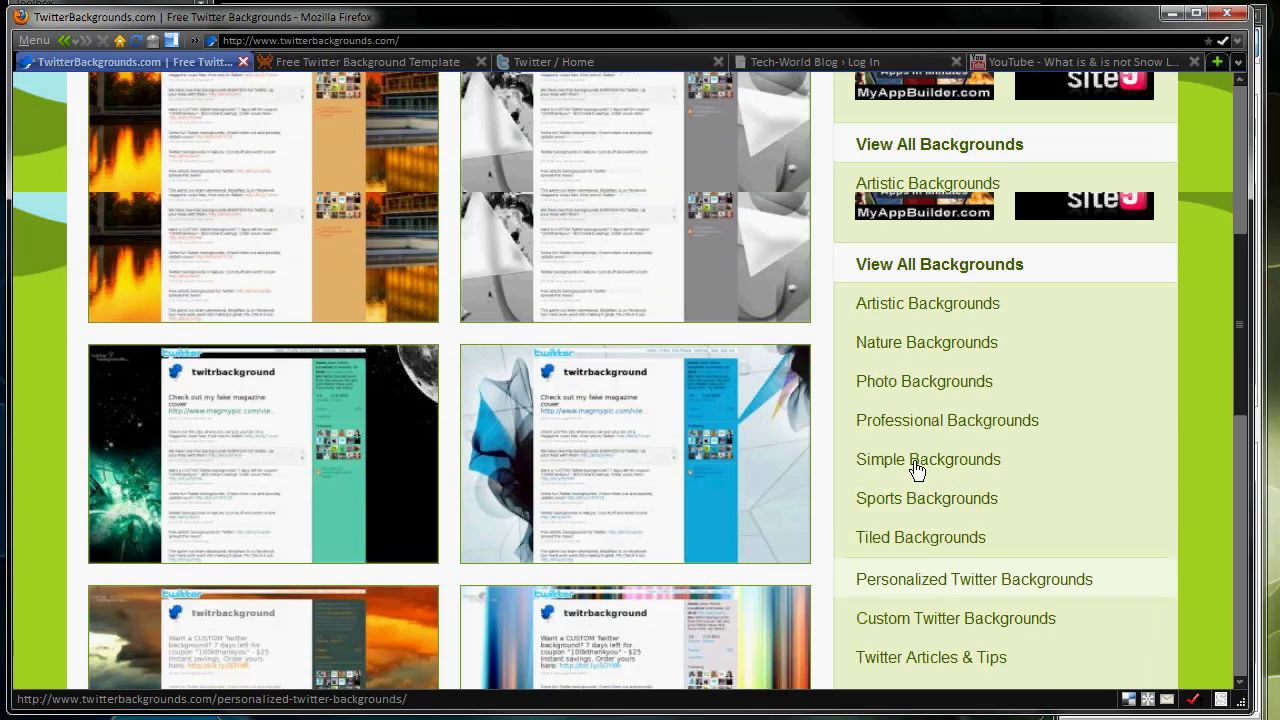
pyautogui.scroll(1, 917, 470)
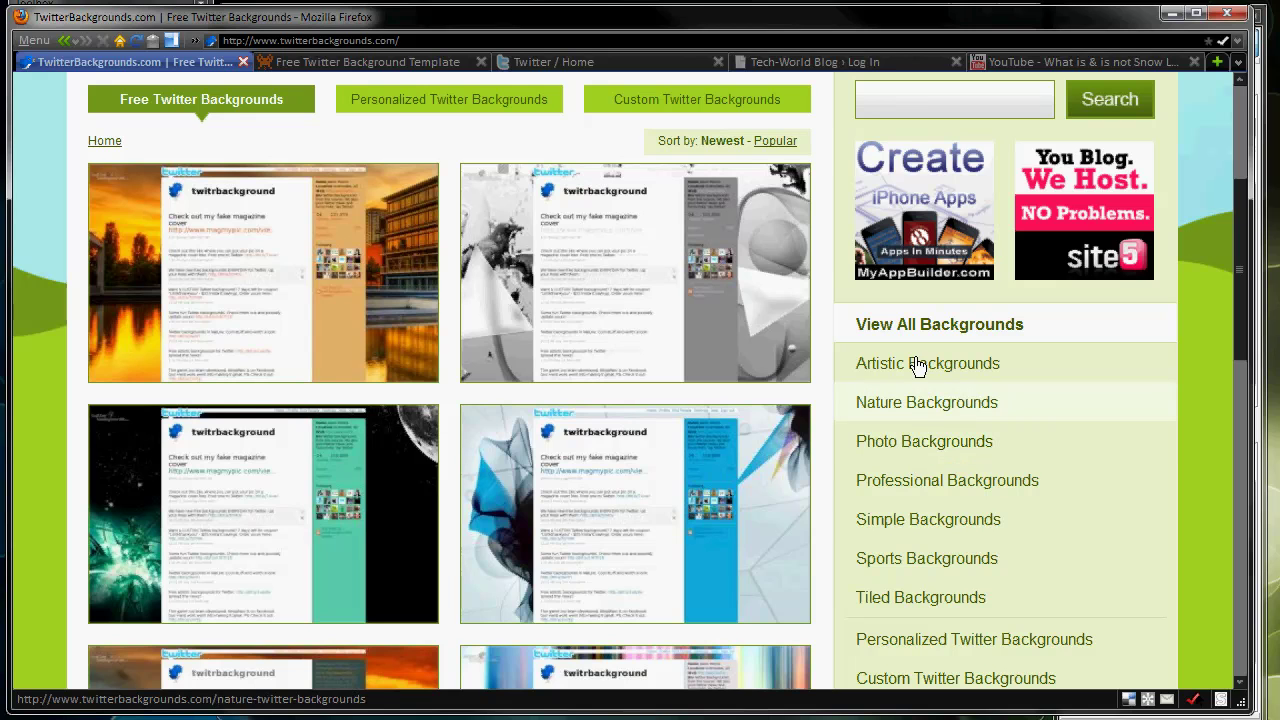
pyautogui.scroll(3, 934, 475)
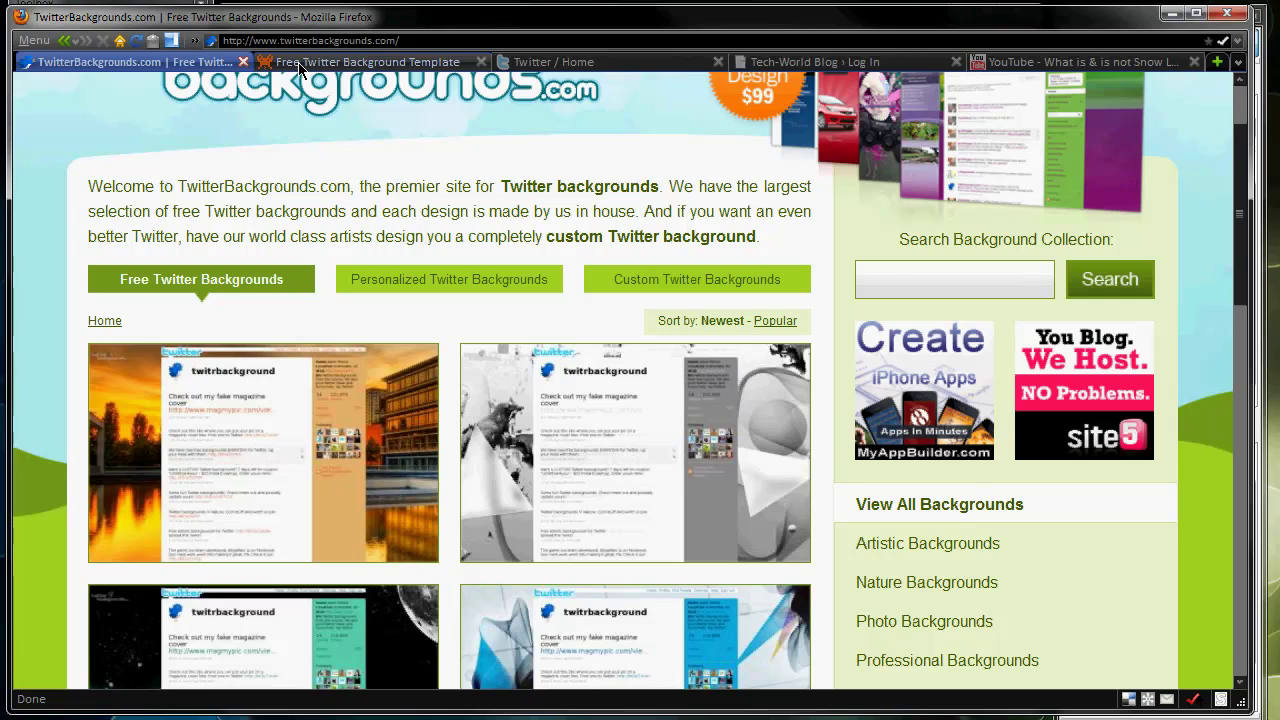
# Step: Read Steps 1–3 of the Free Twitter Background Template article, then return to Twitter's home timeline
pyautogui.click(298, 62)
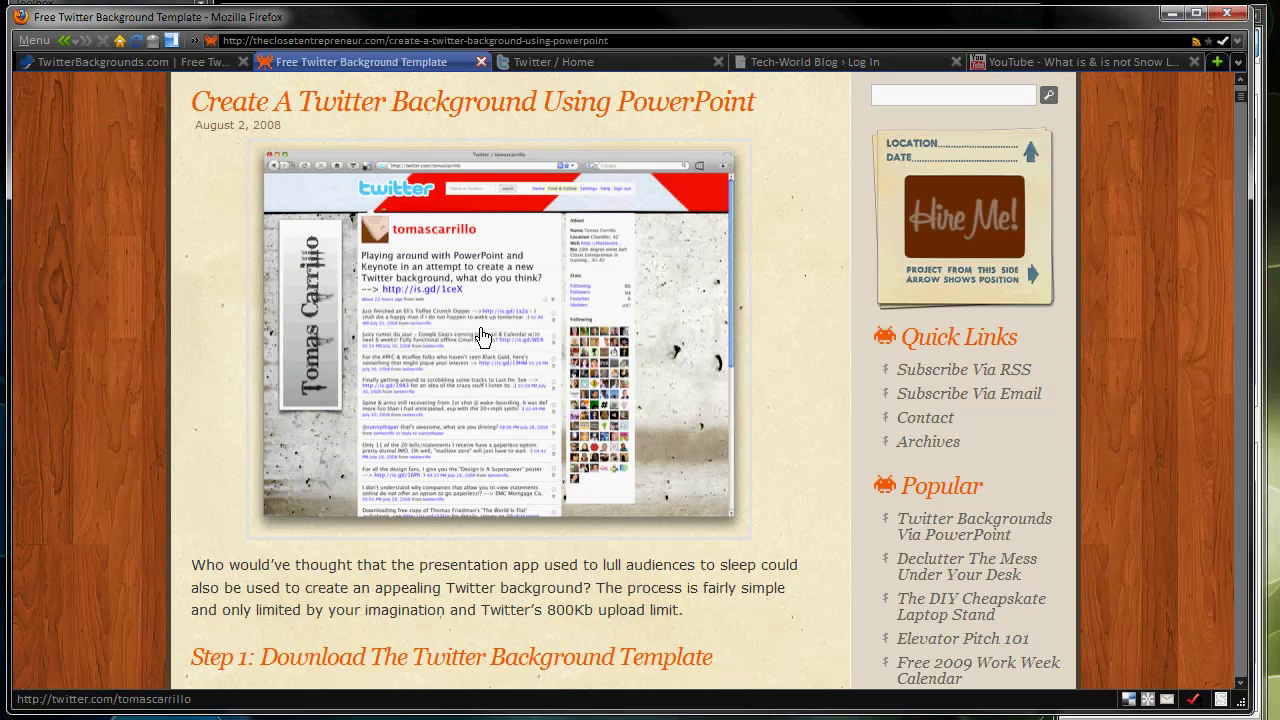
pyautogui.scroll(-5, 786, 454)
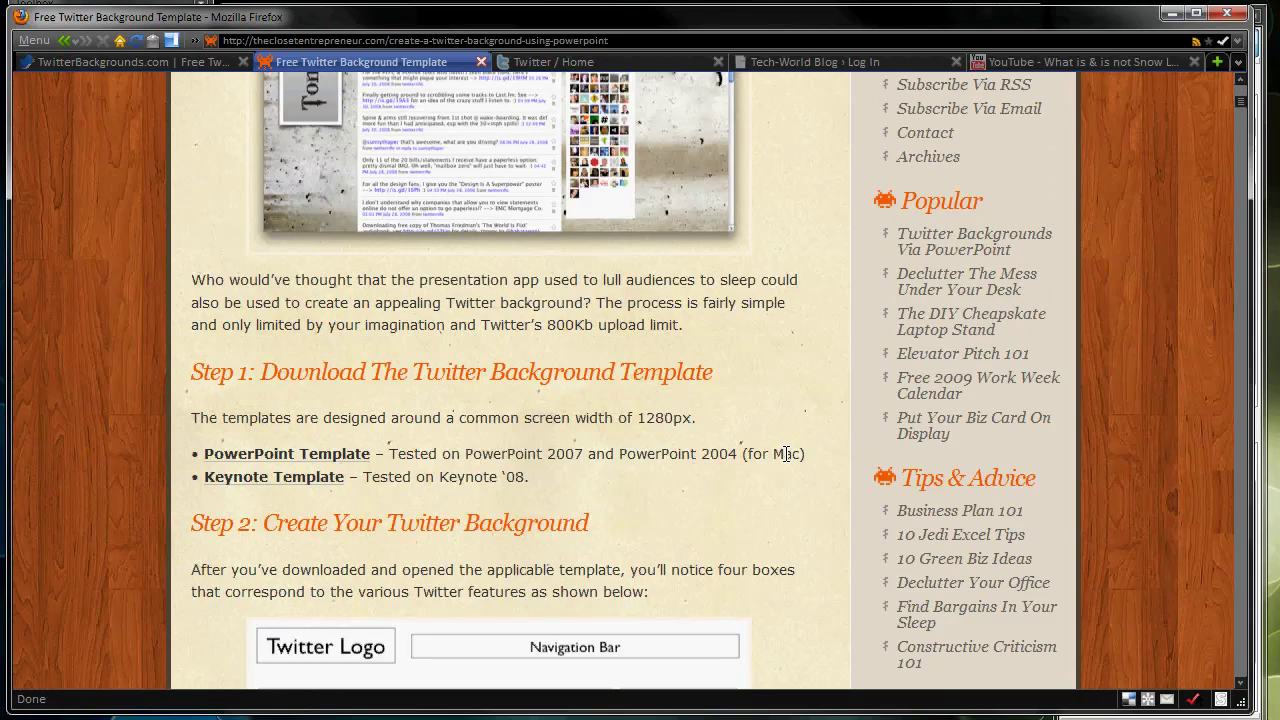
pyautogui.scroll(-6, 786, 454)
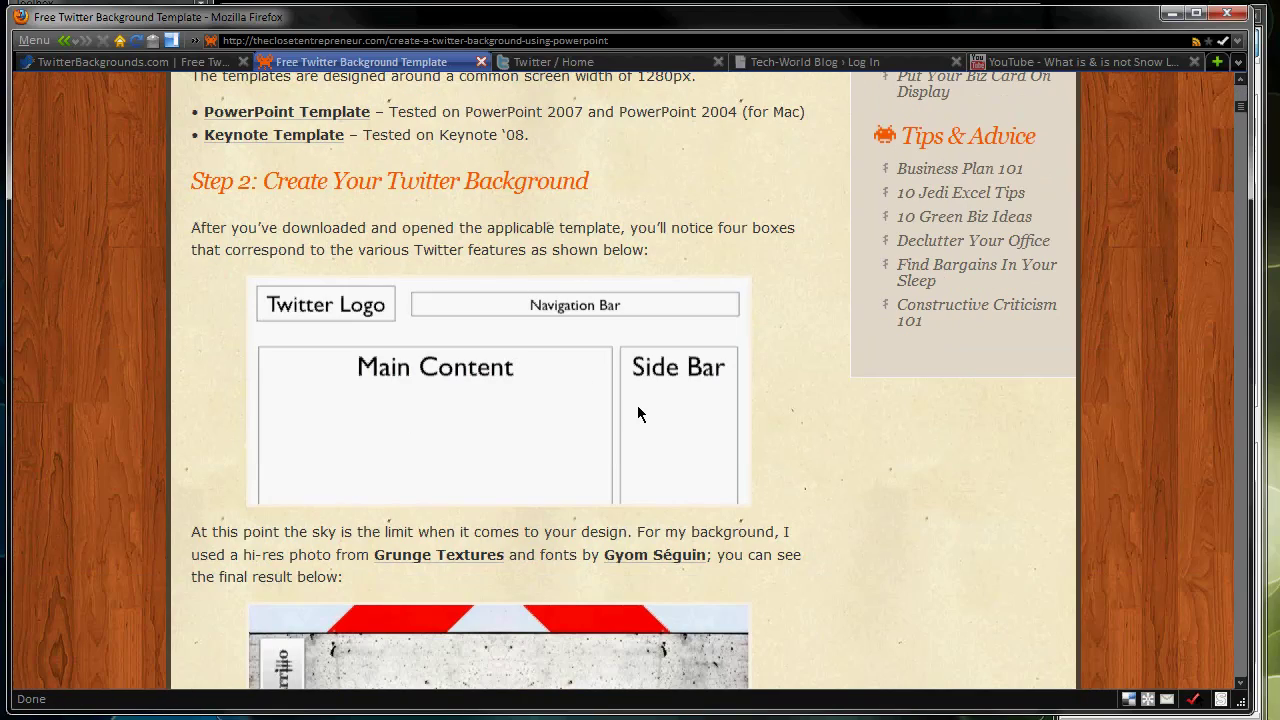
pyautogui.scroll(-6, 691, 394)
pyautogui.scroll(-2, 700, 396)
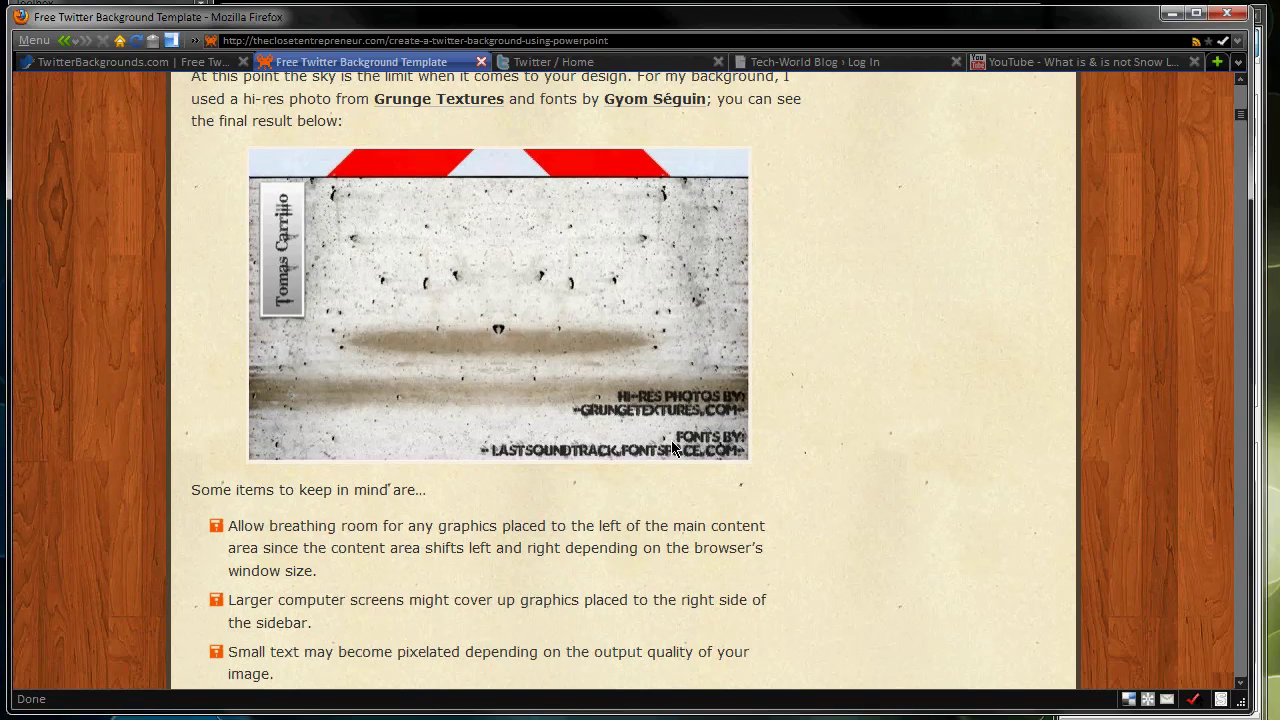
pyautogui.scroll(-8, 668, 430)
pyautogui.scroll(1, 661, 400)
pyautogui.scroll(-6, 661, 400)
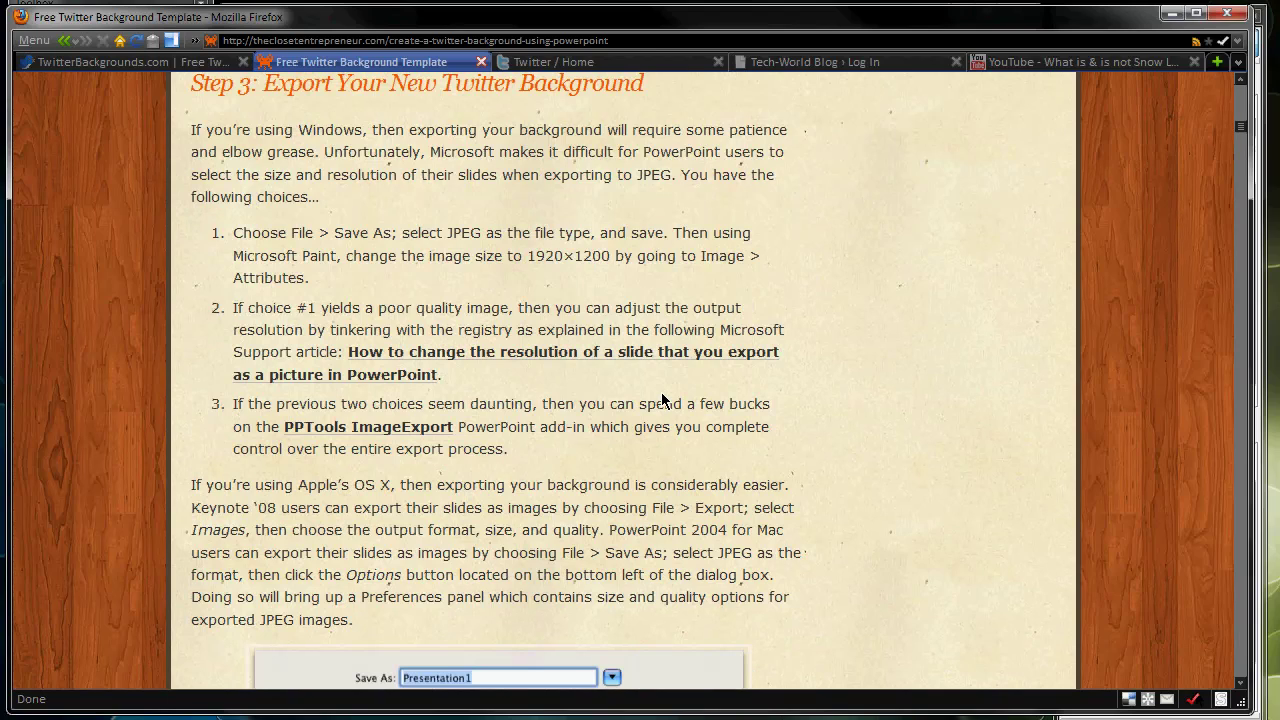
pyautogui.scroll(-4, 661, 400)
pyautogui.click(553, 63)
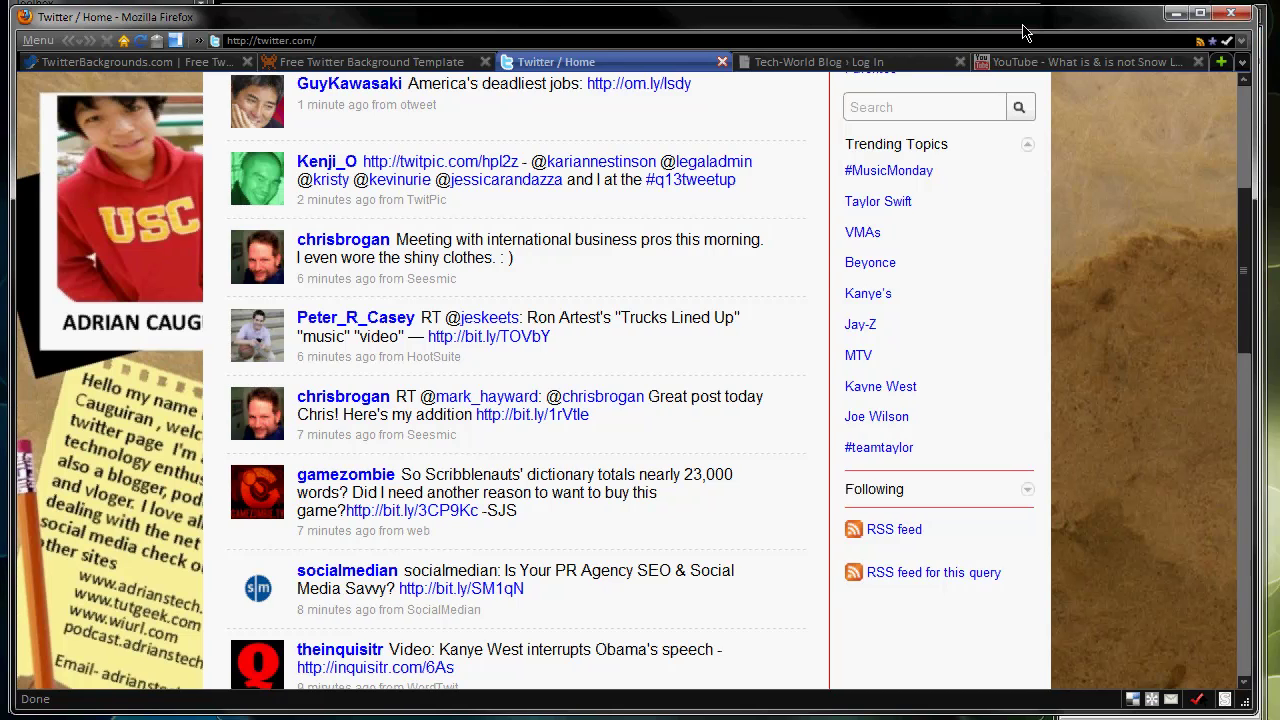
# Step: Minimize Firefox, bring the GIMP Toolbox fully into view, and focus the empty image window
pyautogui.click(1172, 14)
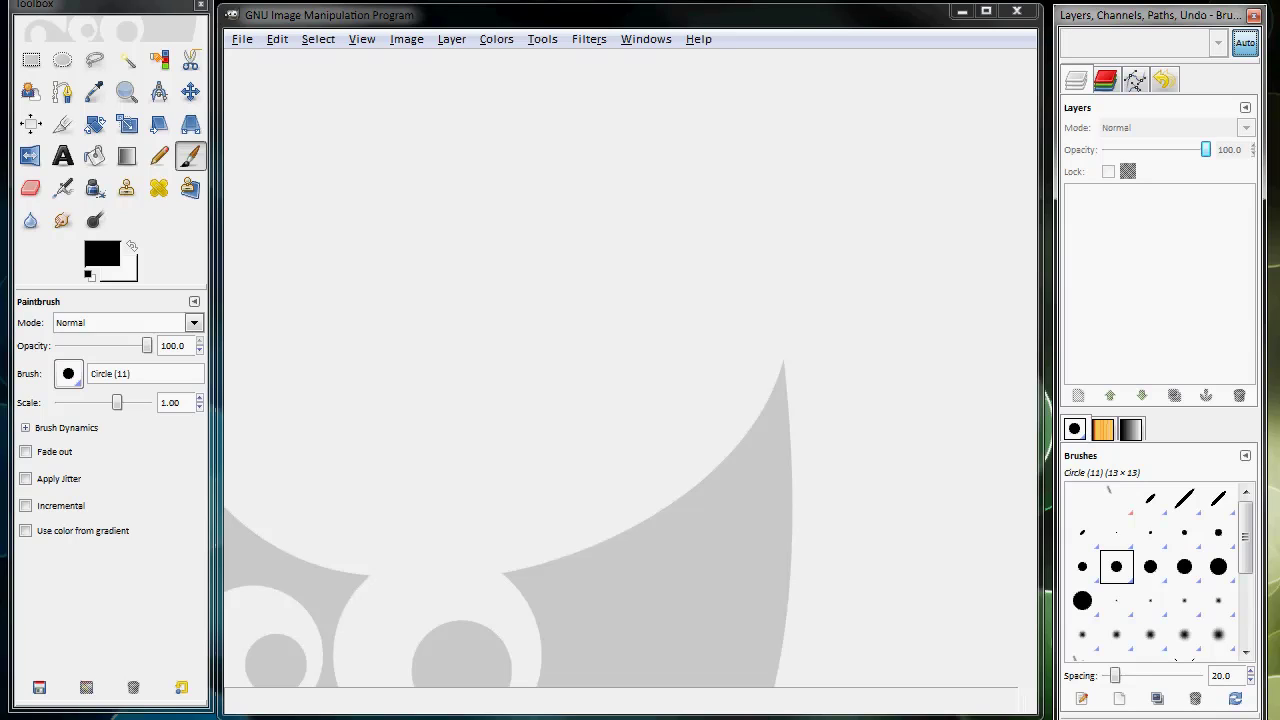
pyautogui.moveTo(128, 0); pyautogui.dragTo(128, 10)
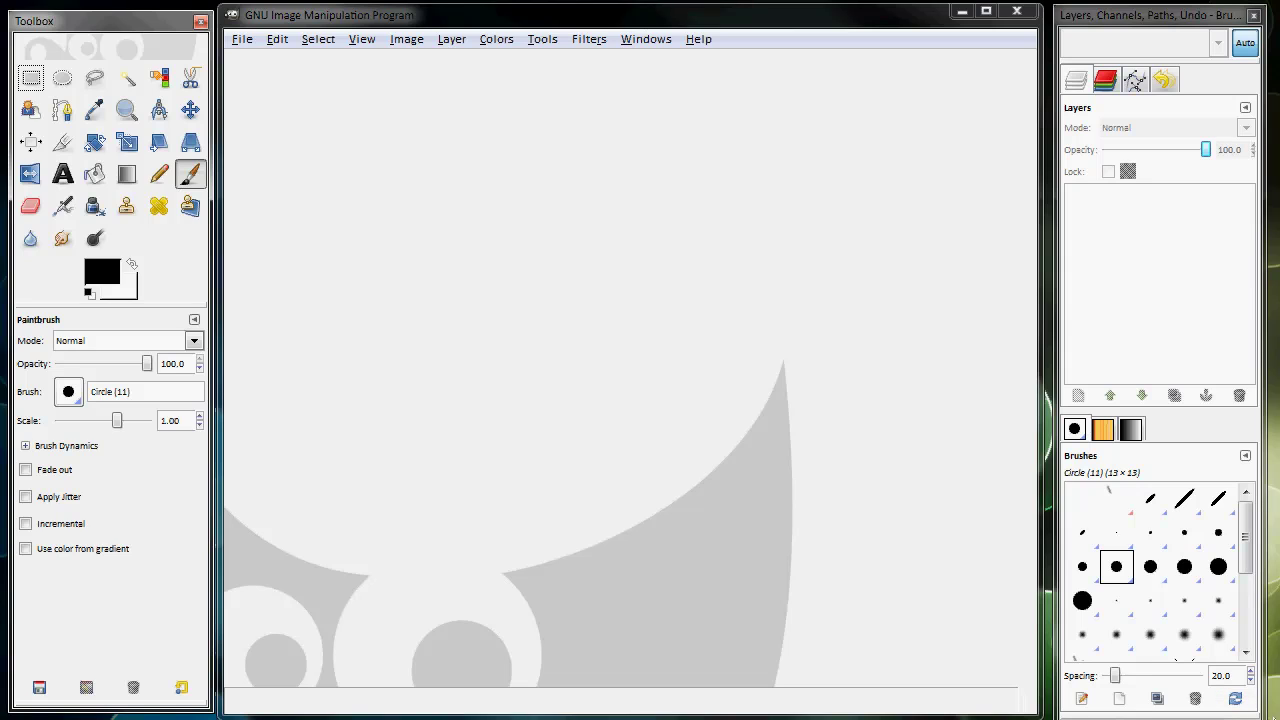
pyautogui.click(822, 577)
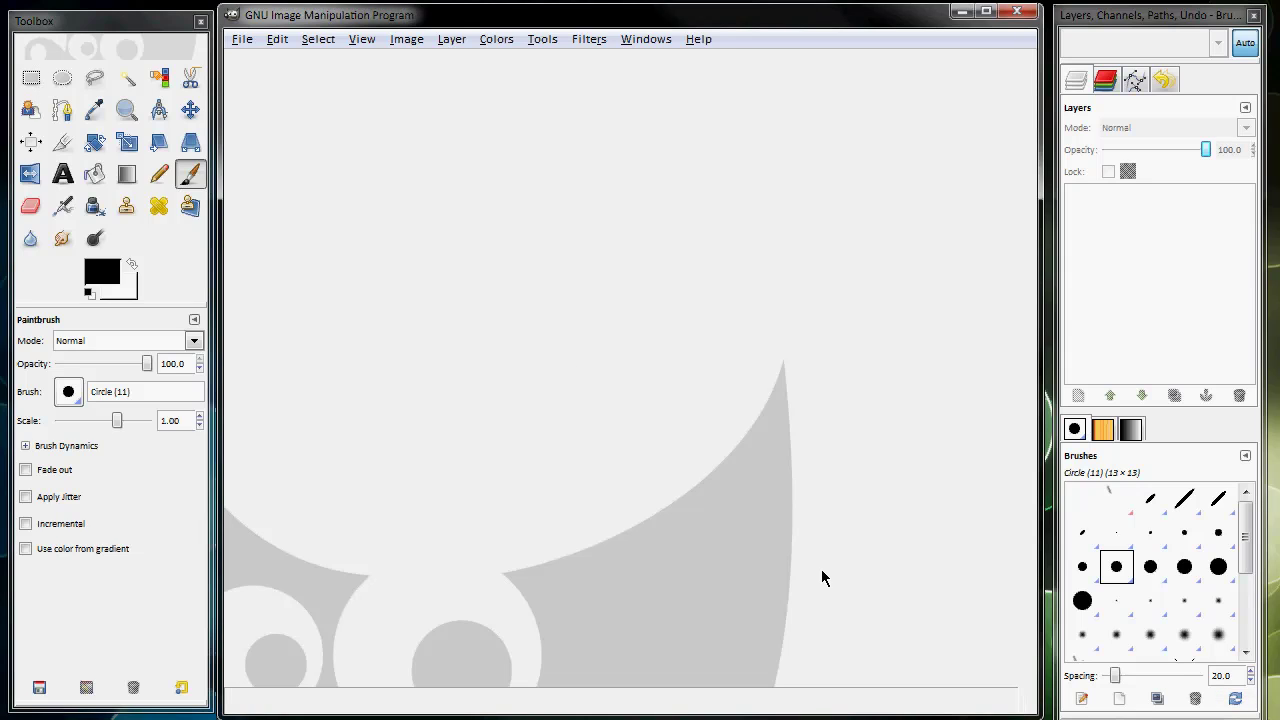
# Step: Open twitter_bg_template_paper3.psd from the kidguru Downloads folder
pyautogui.click(240, 38)
pyautogui.click(286, 101)
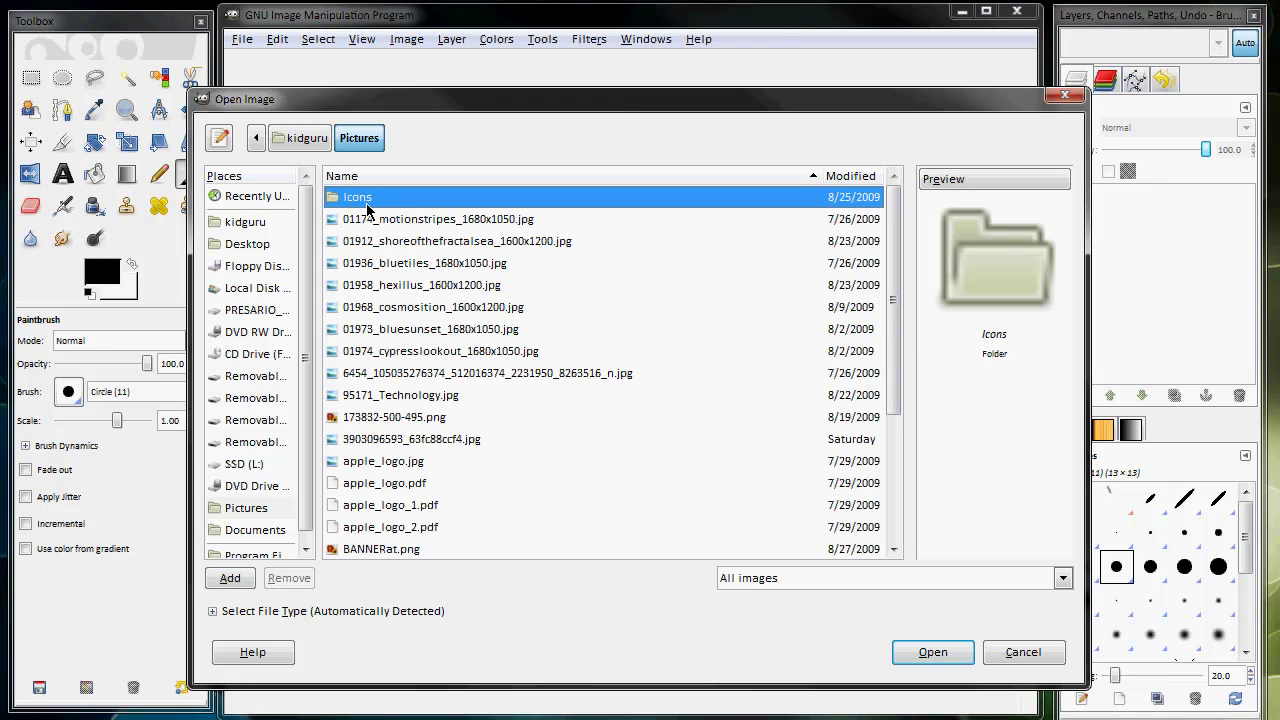
pyautogui.scroll(-3, 498, 396)
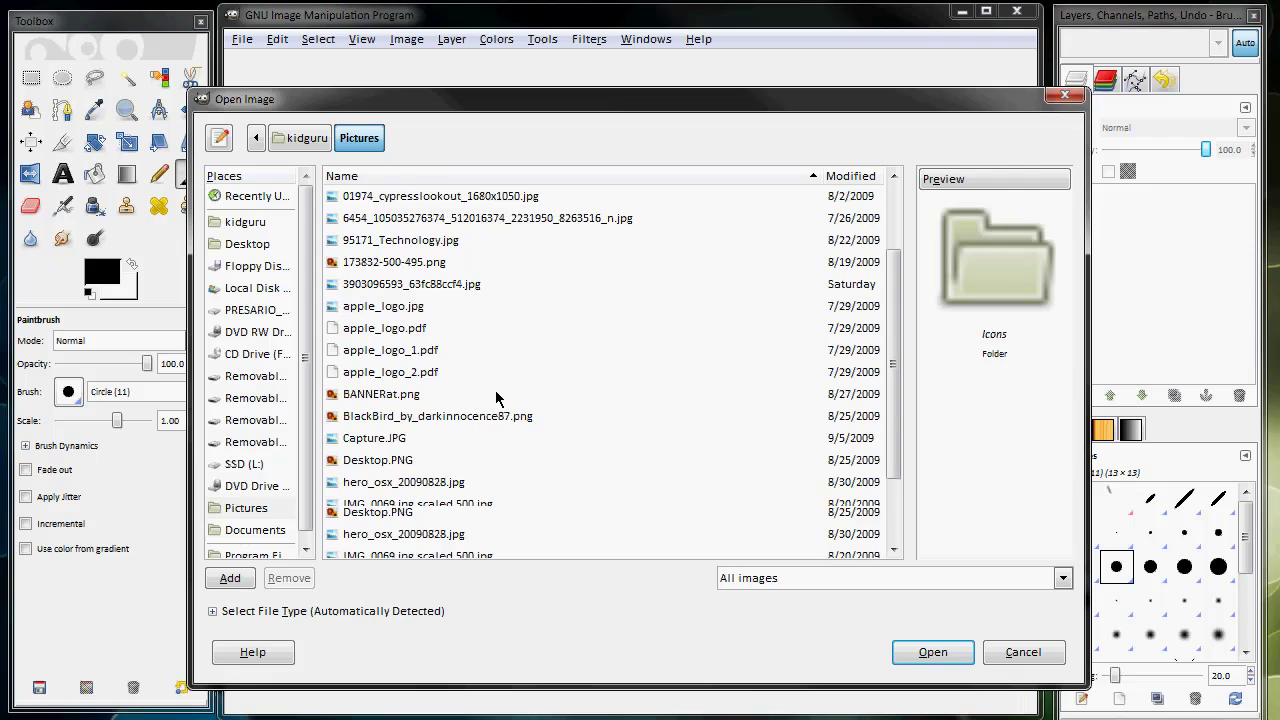
pyautogui.scroll(-1, 495, 390)
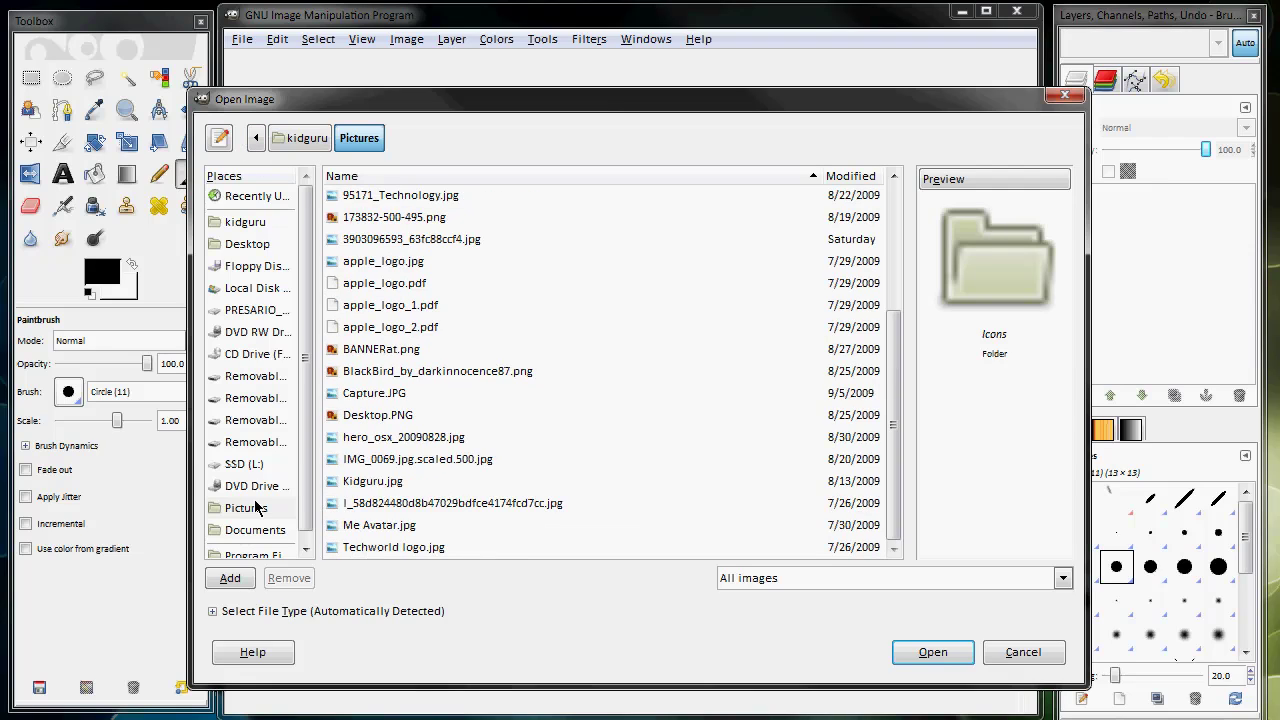
pyautogui.scroll(-1, 260, 510)
pyautogui.scroll(1, 264, 420)
pyautogui.click(246, 226)
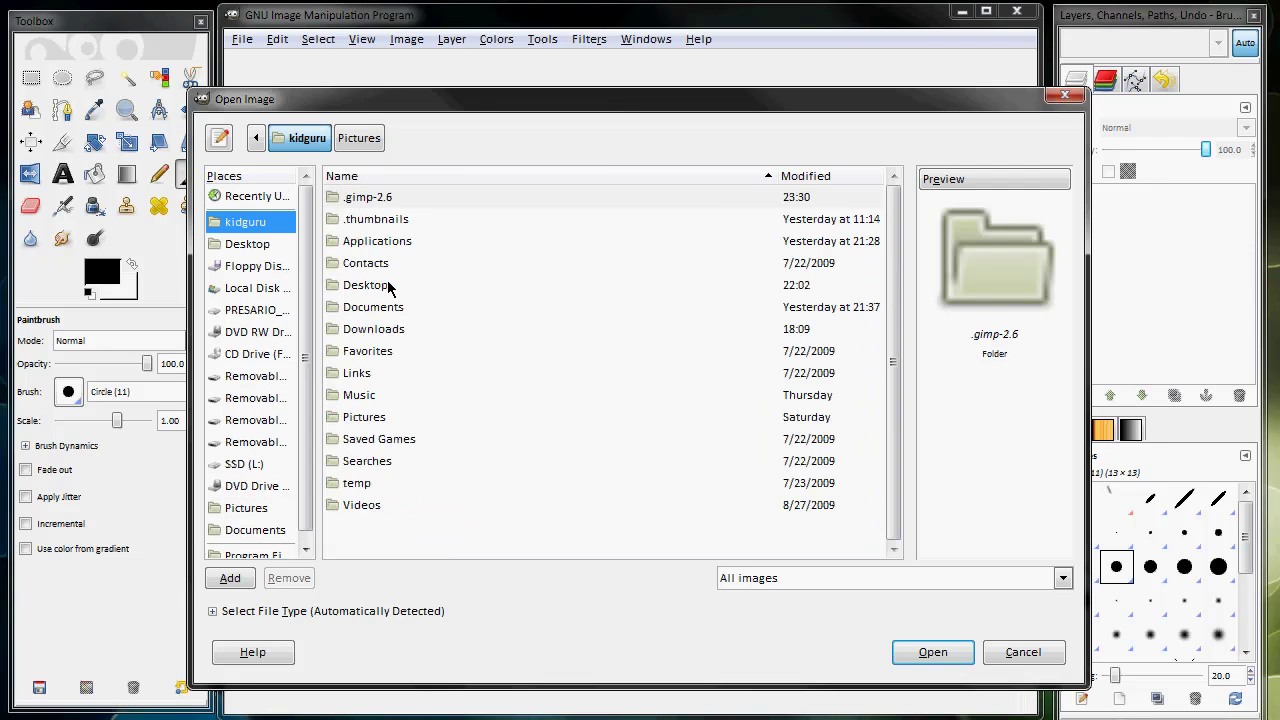
pyautogui.click(377, 328)
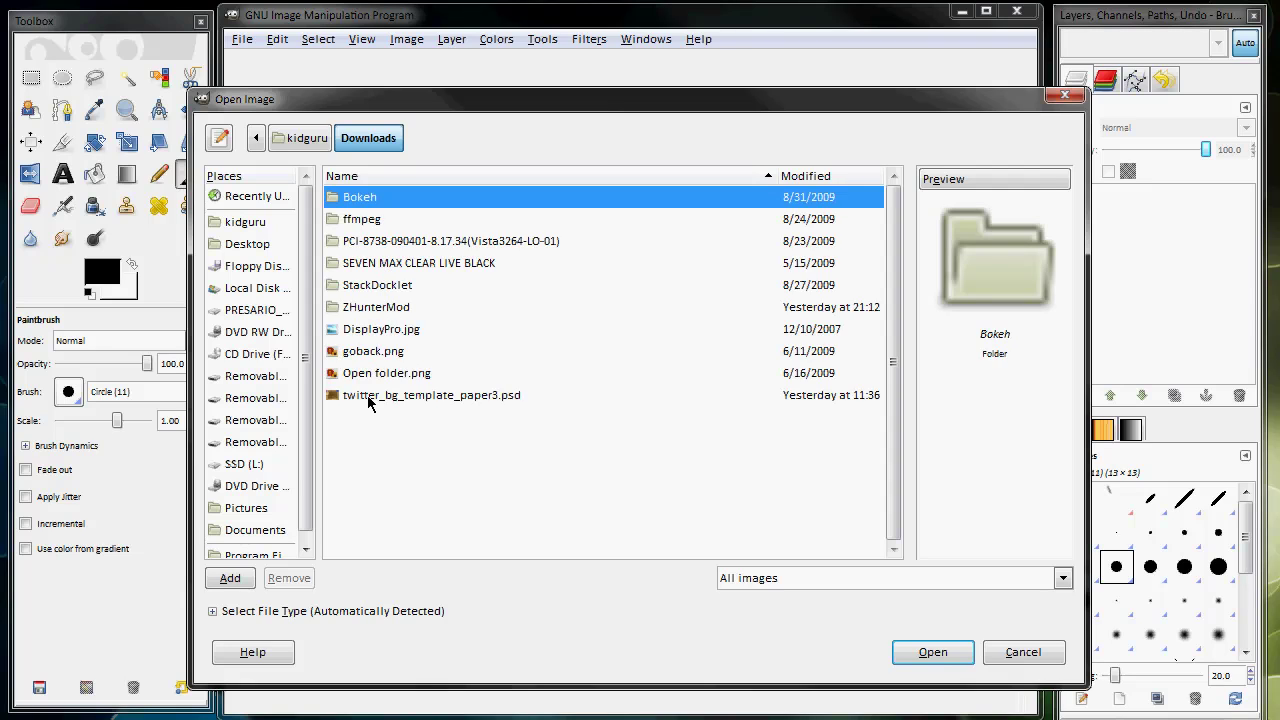
pyautogui.click(369, 399)
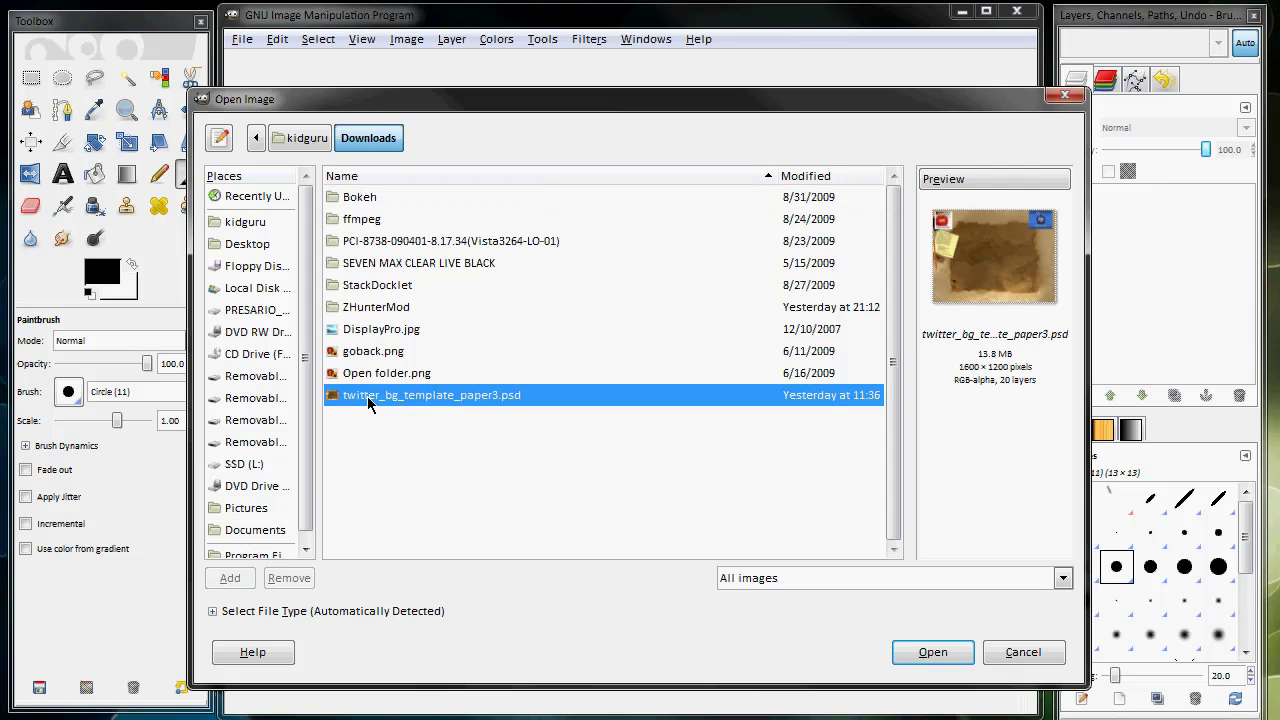
pyautogui.click(934, 654)
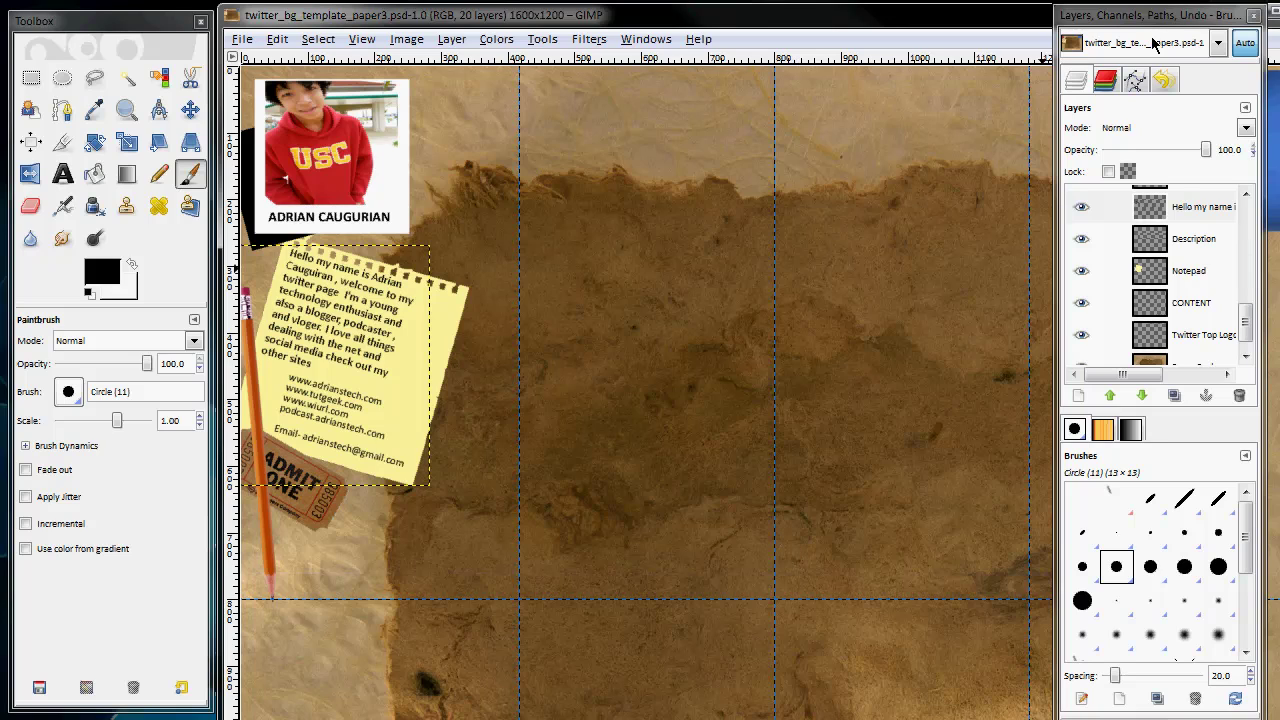
# Step: Restore hidden docks with Ctrl+L, placing the Layers dock mid-canvas and the Toolbox at the right edge
pyautogui.moveTo(1151, 18); pyautogui.dragTo(1279, 44)
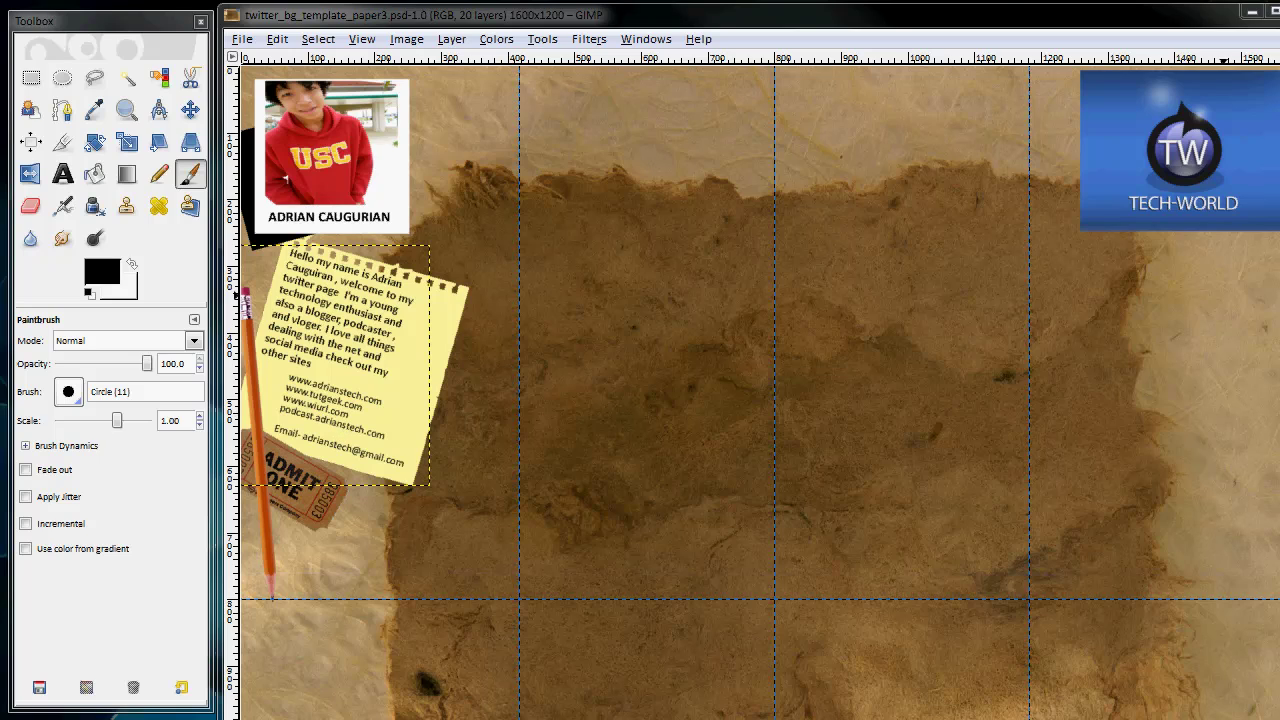
pyautogui.hotkey('ctrl', 'l')
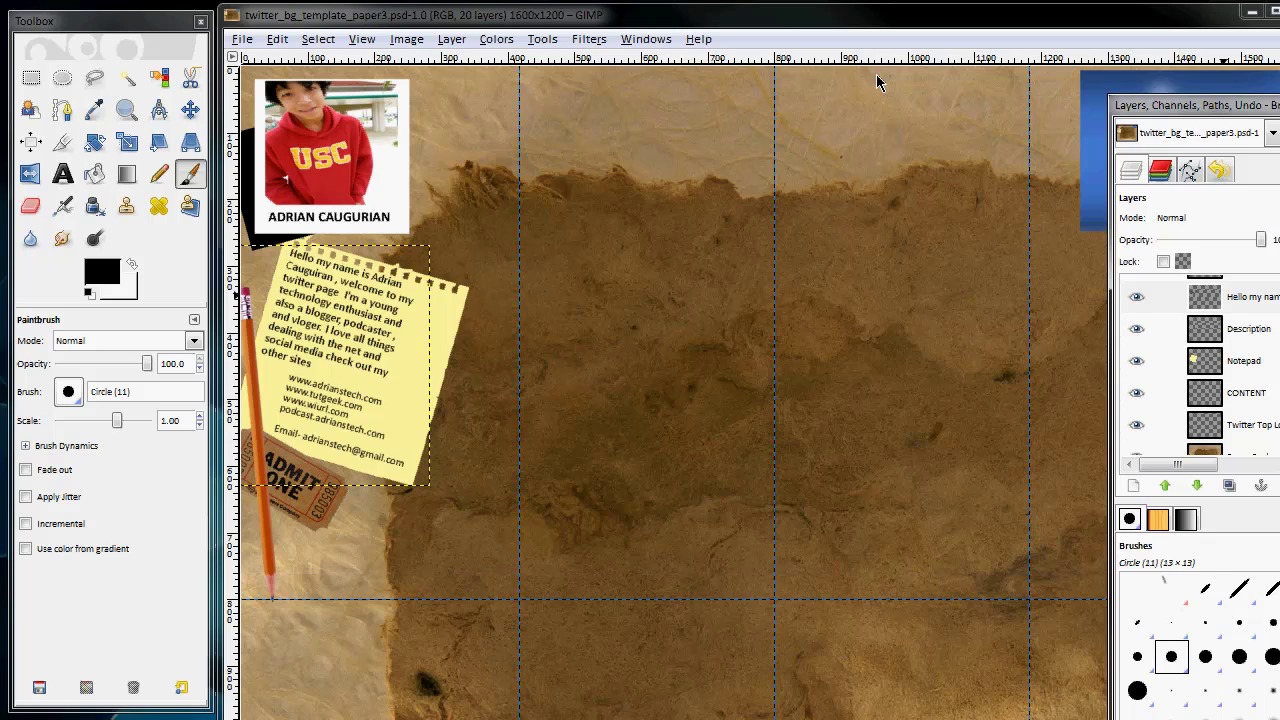
pyautogui.moveTo(1200, 104); pyautogui.dragTo(172, 41)
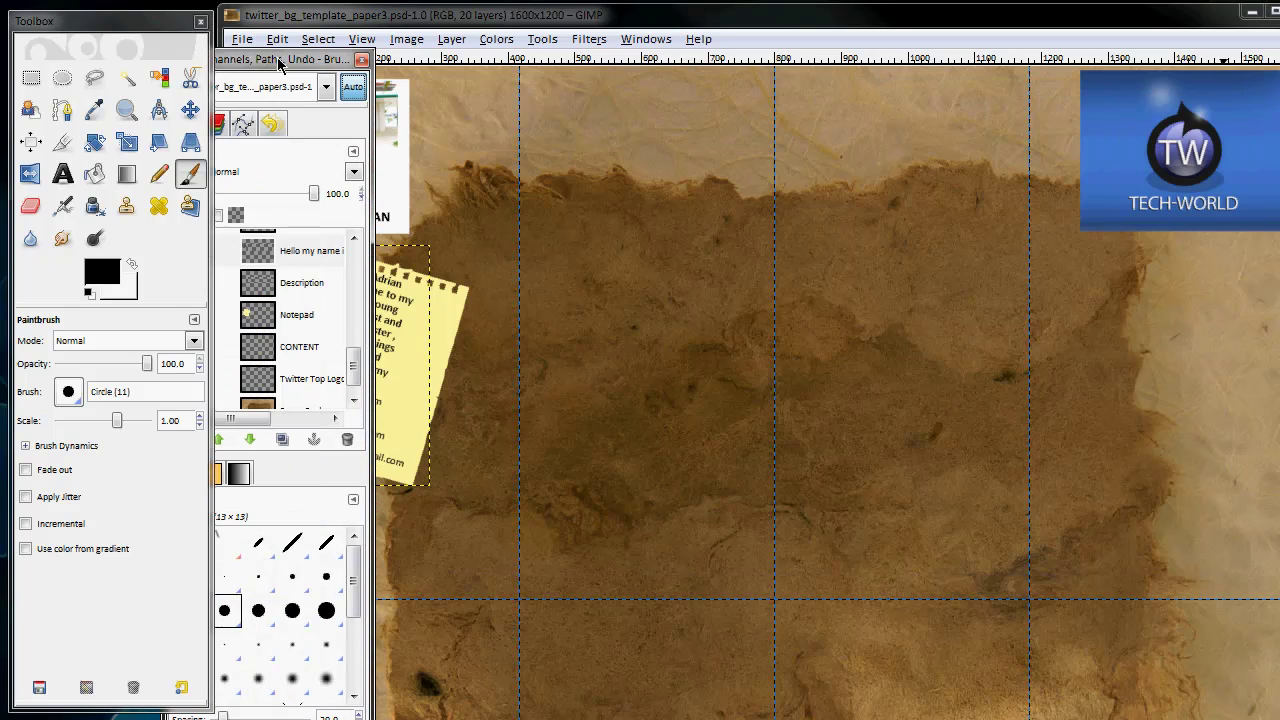
pyautogui.moveTo(563, 82); pyautogui.dragTo(1240, 82)
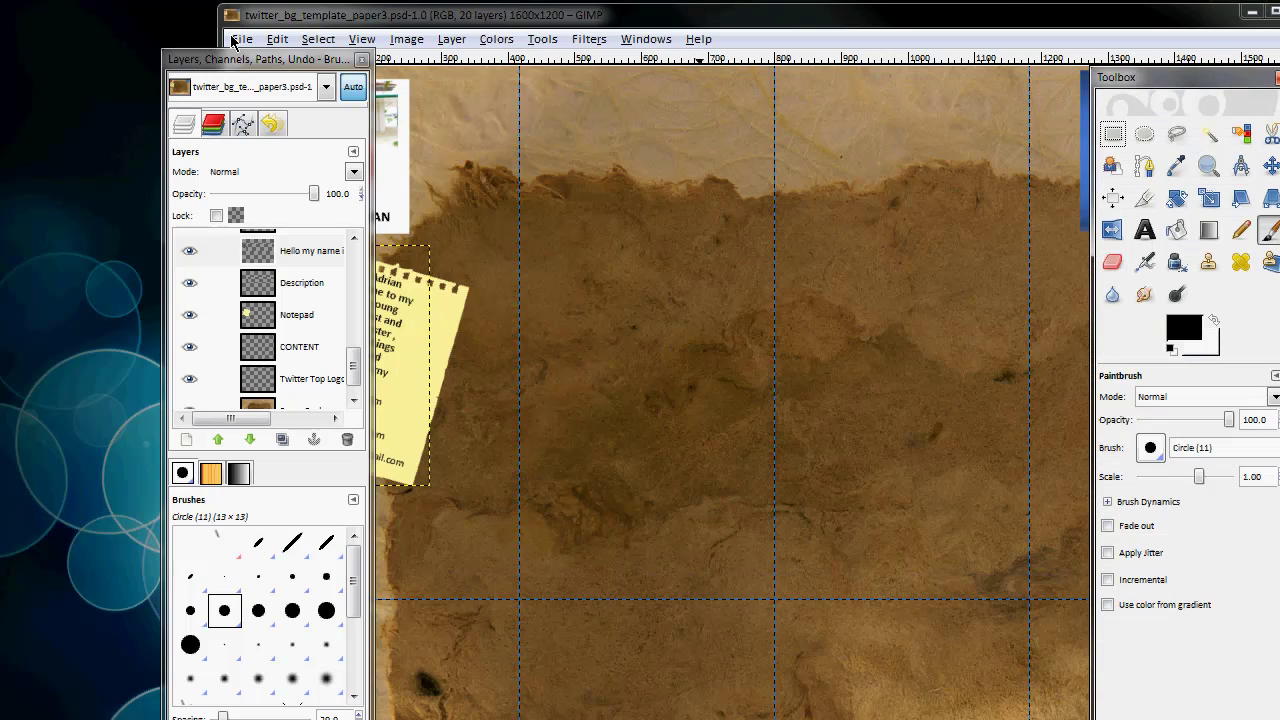
pyautogui.moveTo(268, 62); pyautogui.dragTo(824, 87)
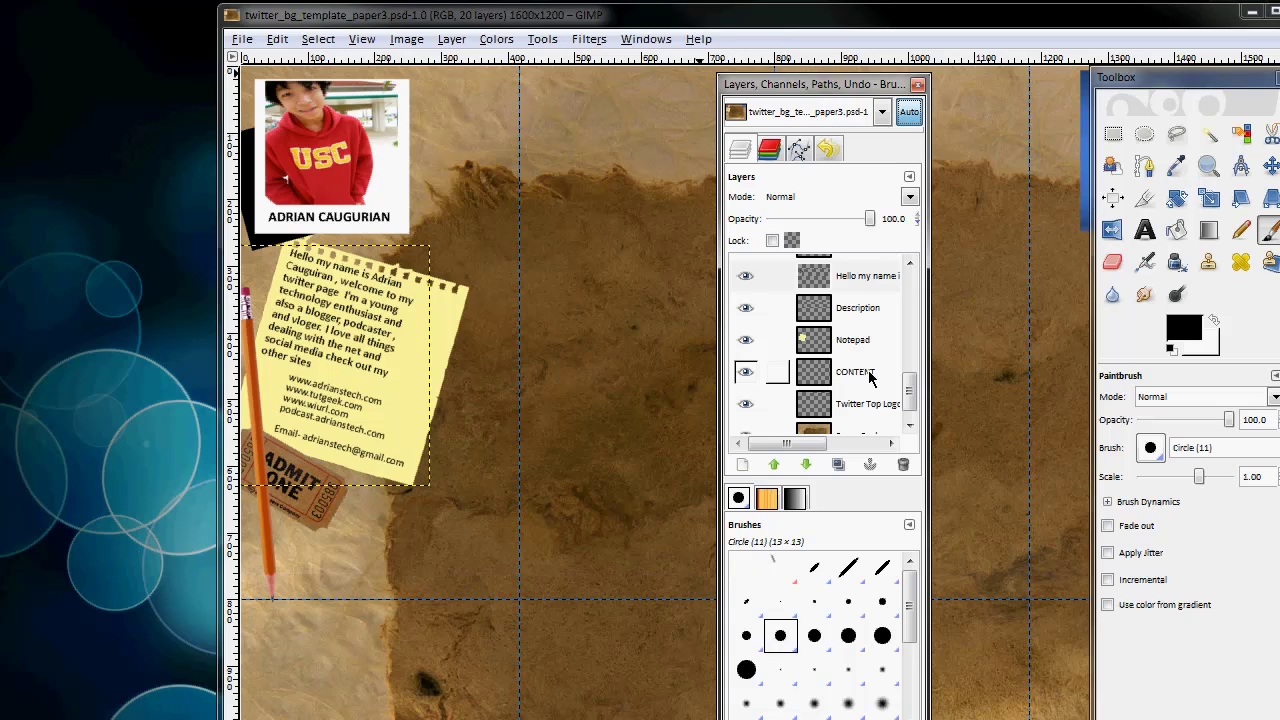
# Step: Select the Notepad layer and move the yellow sticky note to the right side, below the TECH-WORLD logo
pyautogui.click(851, 344)
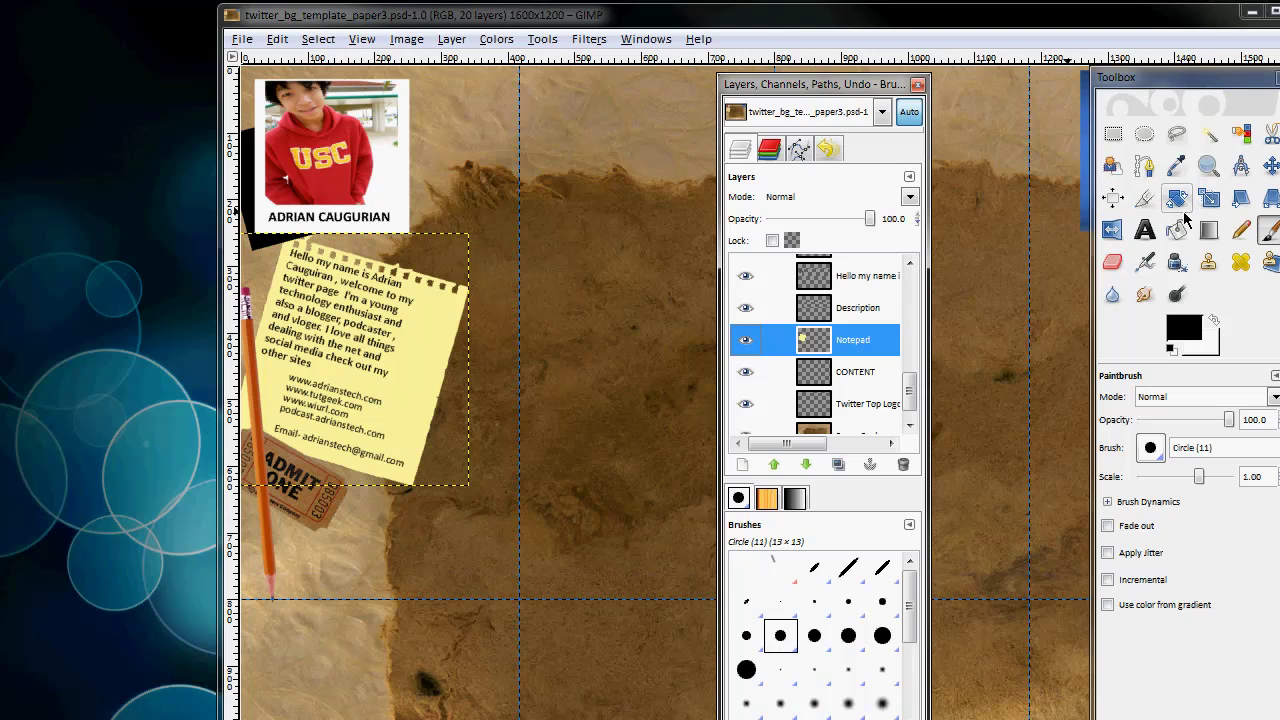
pyautogui.click(1270, 166)
pyautogui.moveTo(459, 307); pyautogui.dragTo(1052, 485)
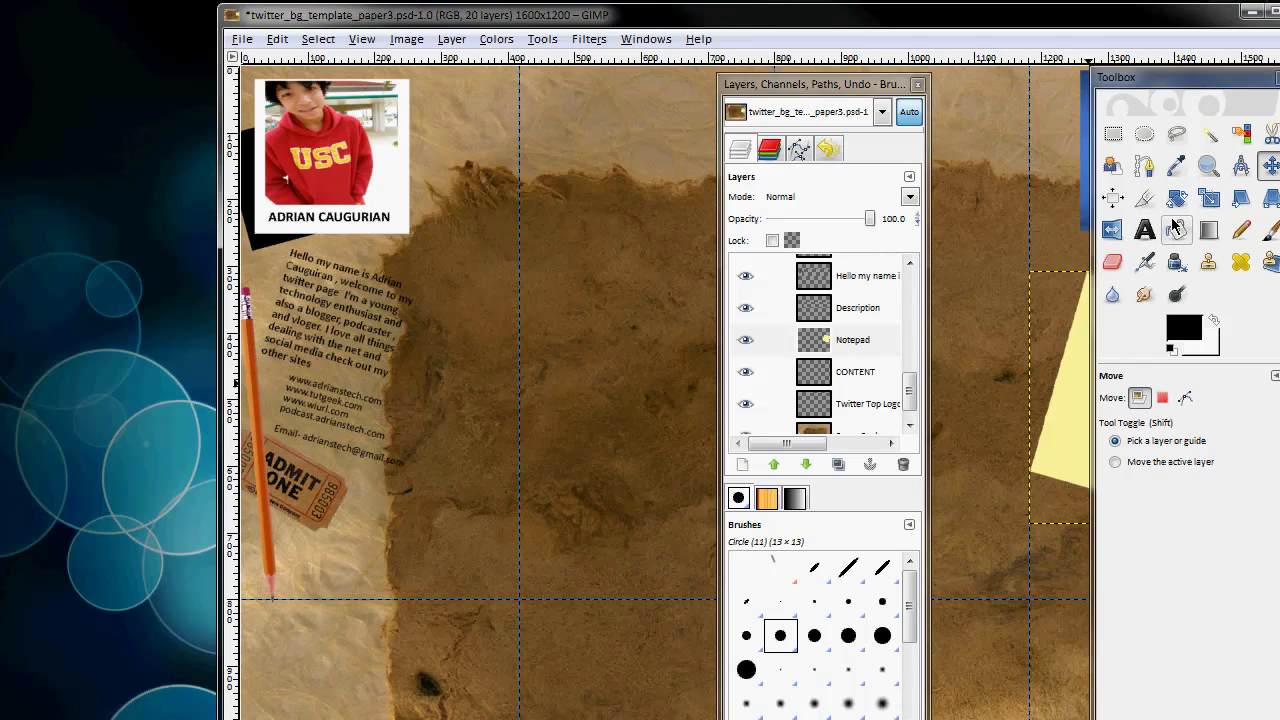
pyautogui.moveTo(1230, 84); pyautogui.dragTo(524, 119)
# Step: Rotate the Notepad layer counter-clockwise so the yellow sticky note stands upright
pyautogui.click(470, 233)
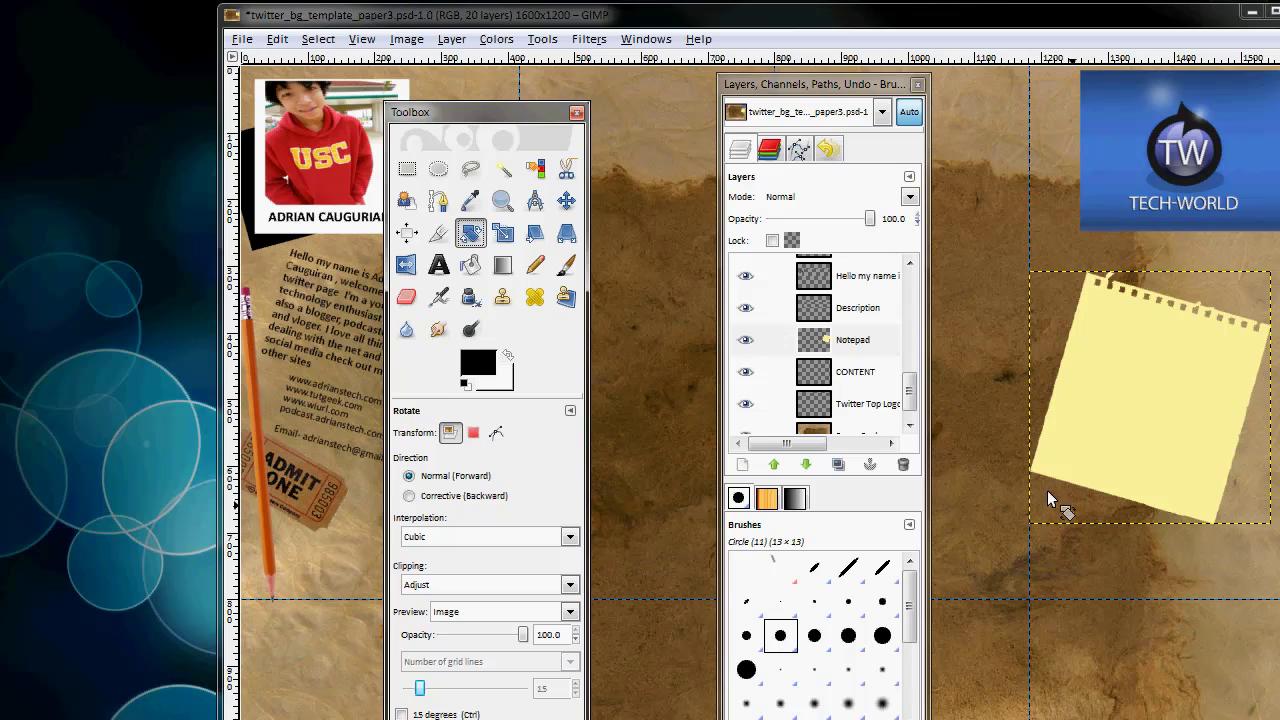
pyautogui.click(1038, 522)
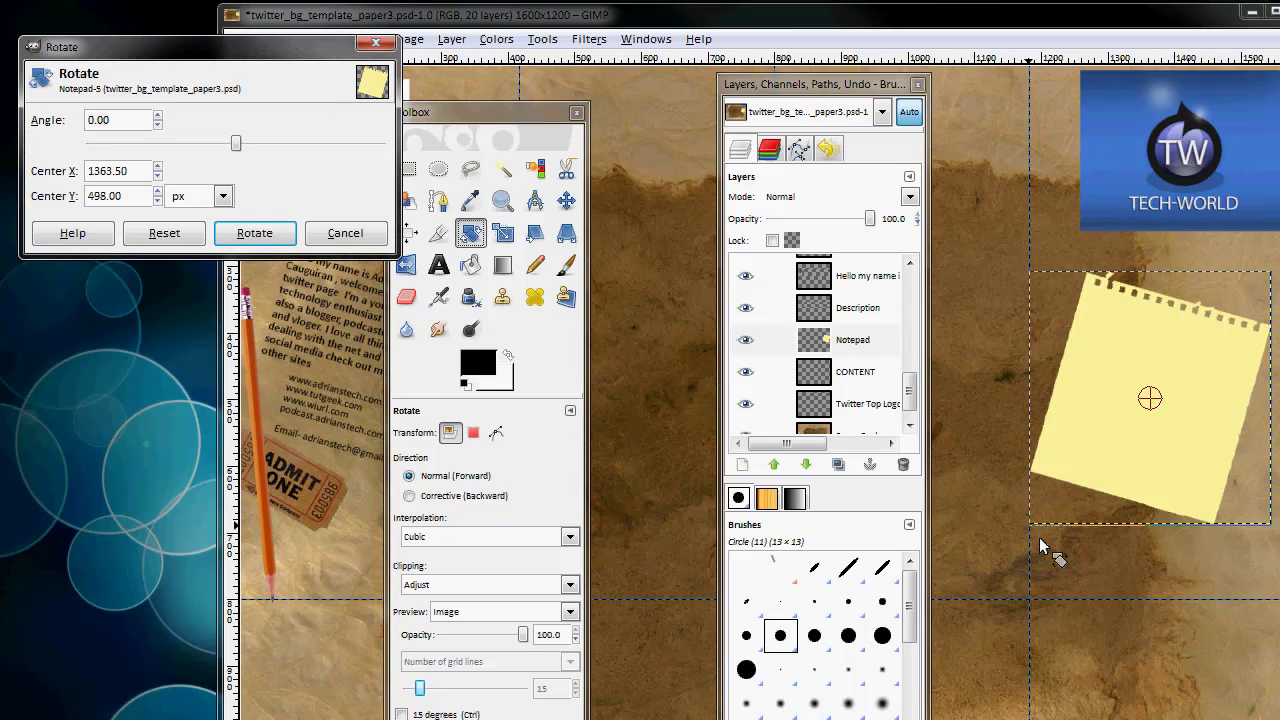
pyautogui.moveTo(1040, 545); pyautogui.dragTo(1054, 554)
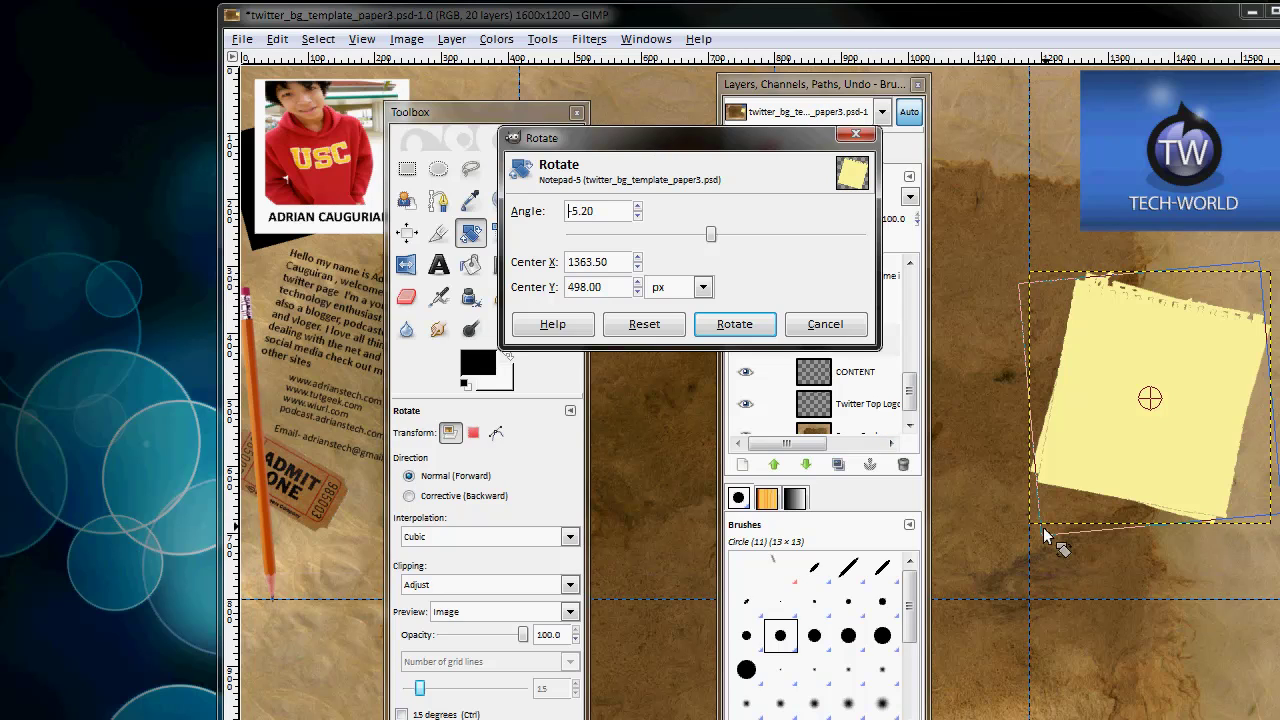
pyautogui.moveTo(1044, 537); pyautogui.dragTo(1077, 575)
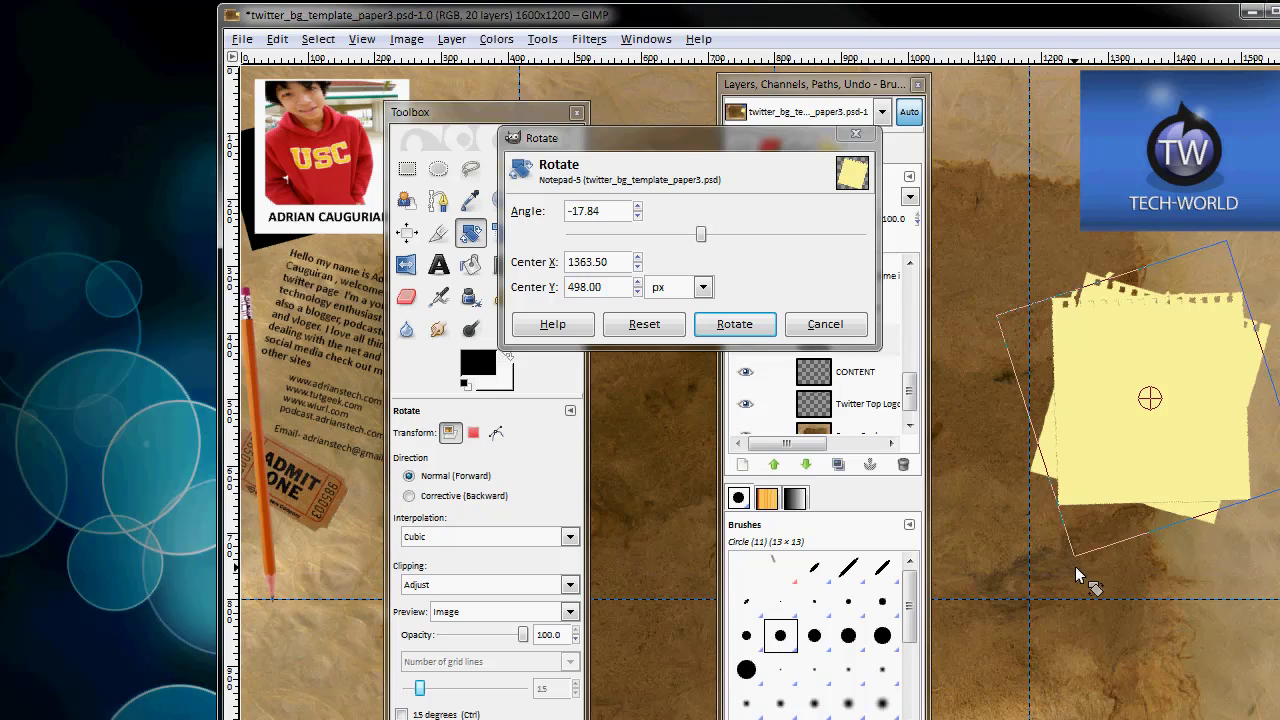
pyautogui.click(734, 324)
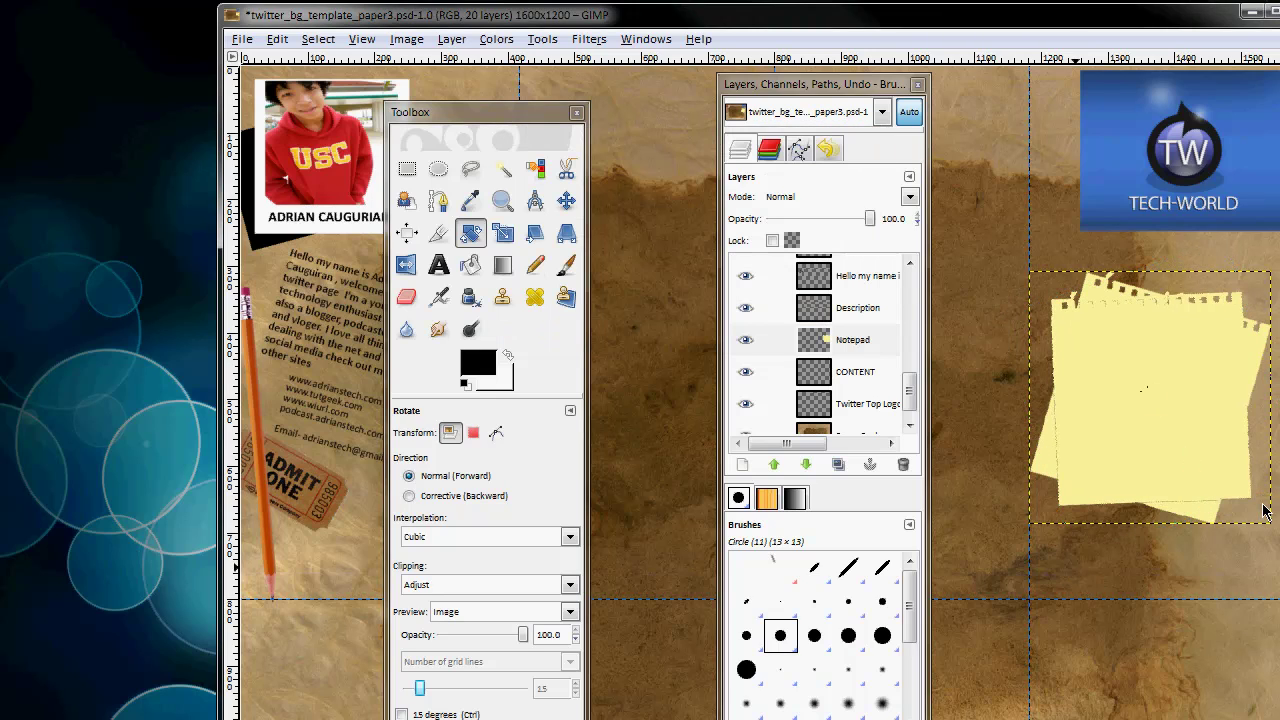
pyautogui.hotkey('ctrl', 'z')
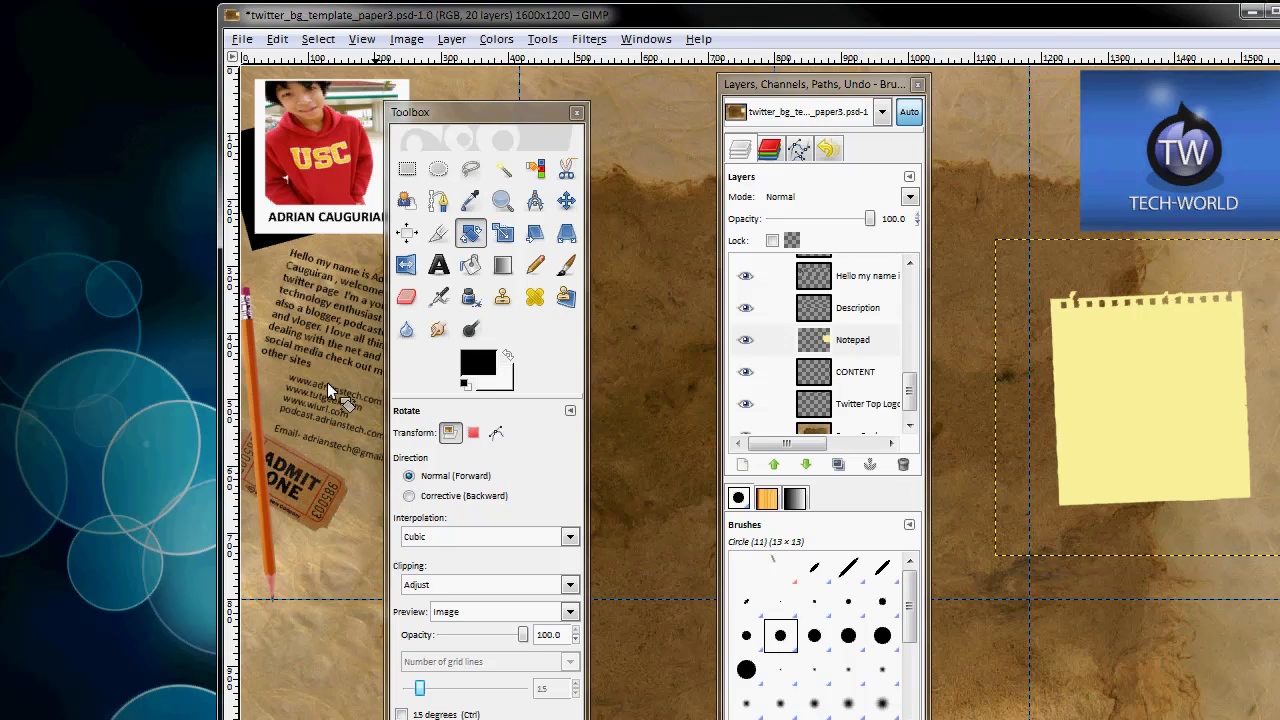
pyautogui.moveTo(434, 118); pyautogui.dragTo(87, 71)
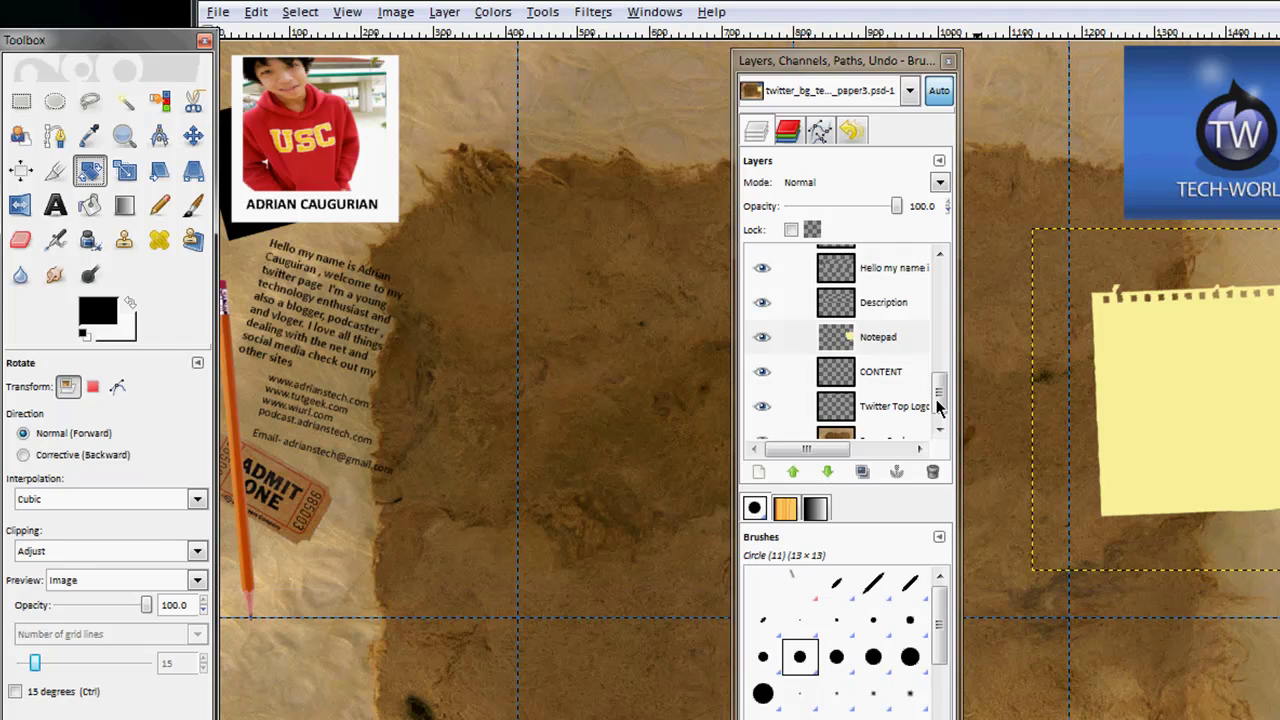
pyautogui.click(902, 400)
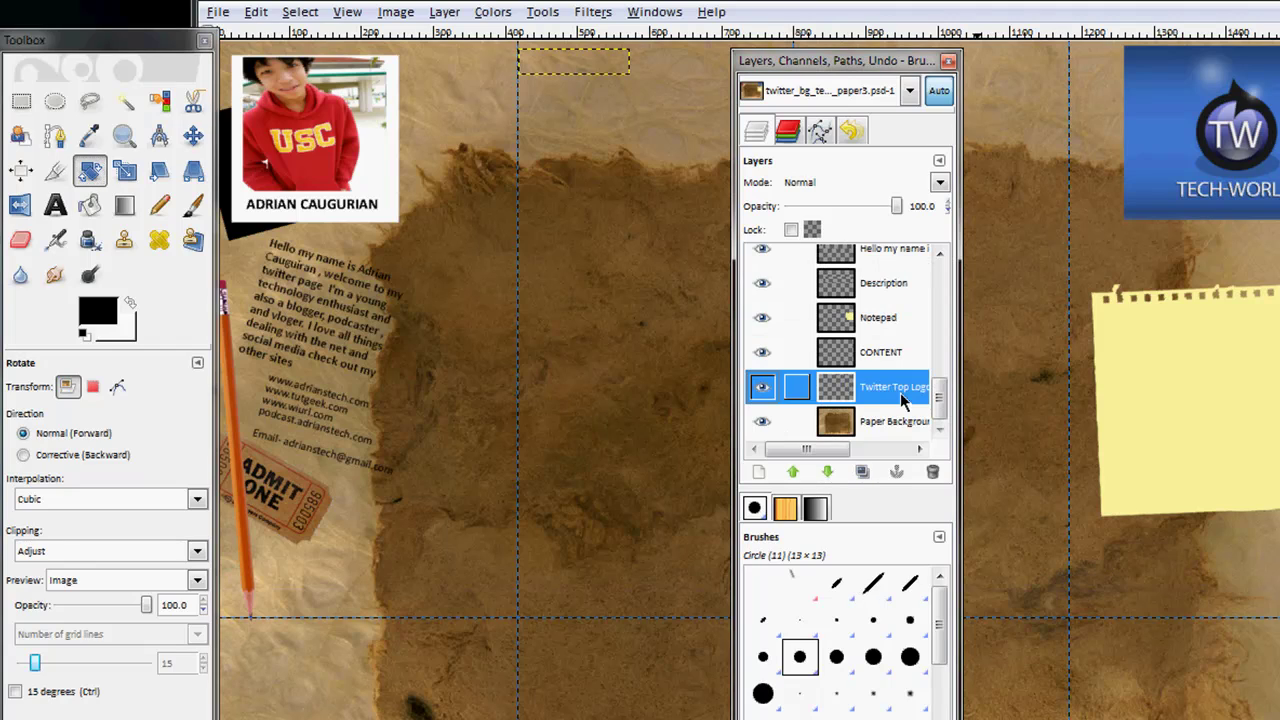
pyautogui.click(894, 420)
pyautogui.scroll(4, 890, 354)
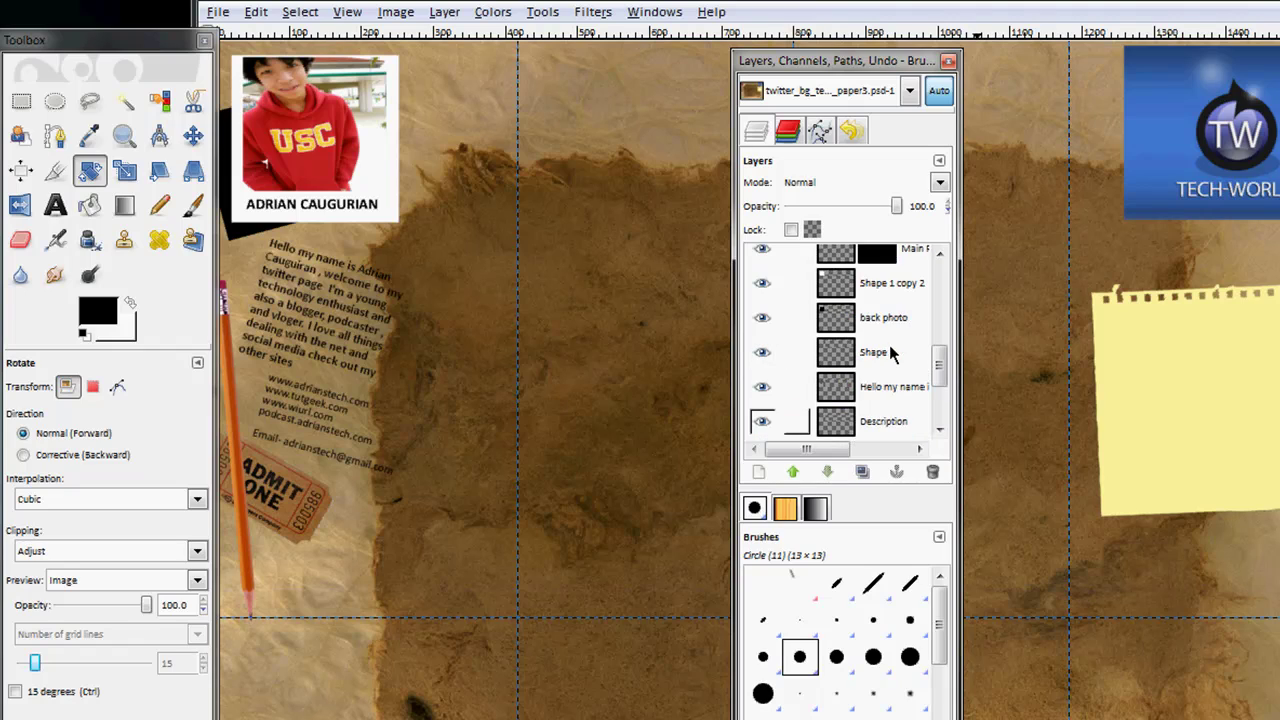
pyautogui.scroll(2, 893, 352)
pyautogui.click(886, 385)
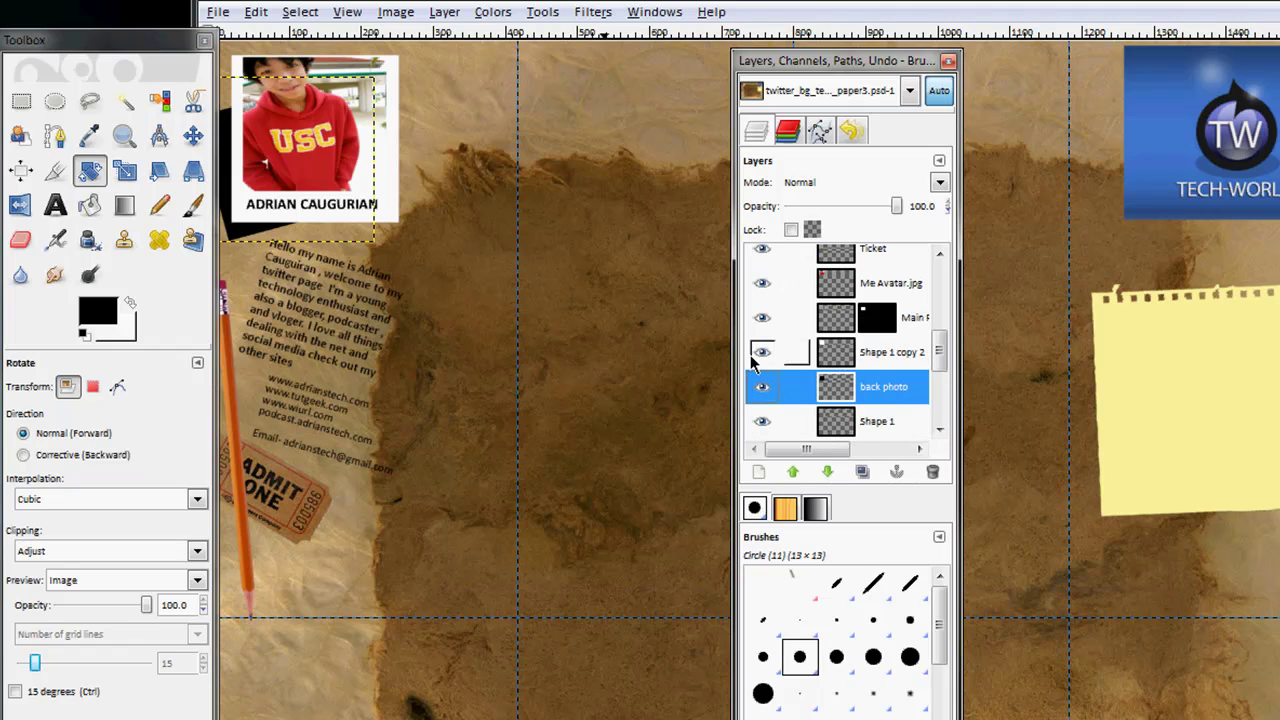
pyautogui.scroll(3, 755, 365)
pyautogui.click(752, 386)
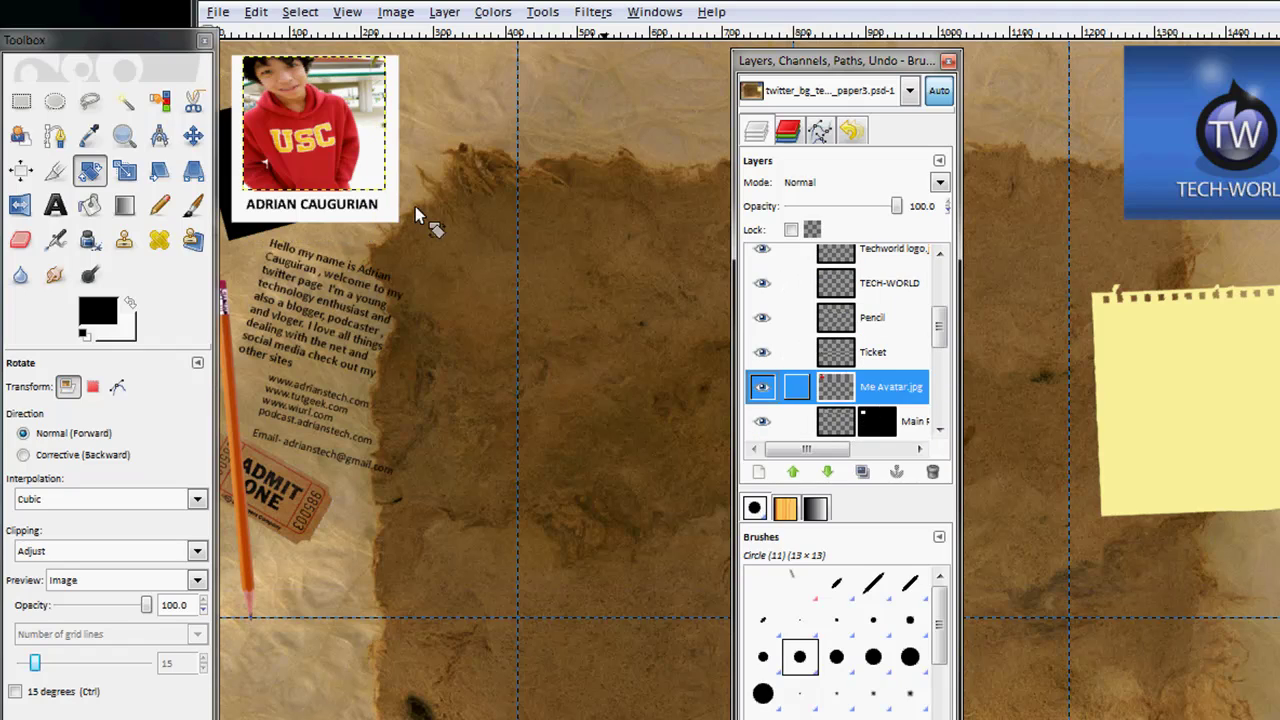
pyautogui.click(272, 168)
pyautogui.click(329, 222)
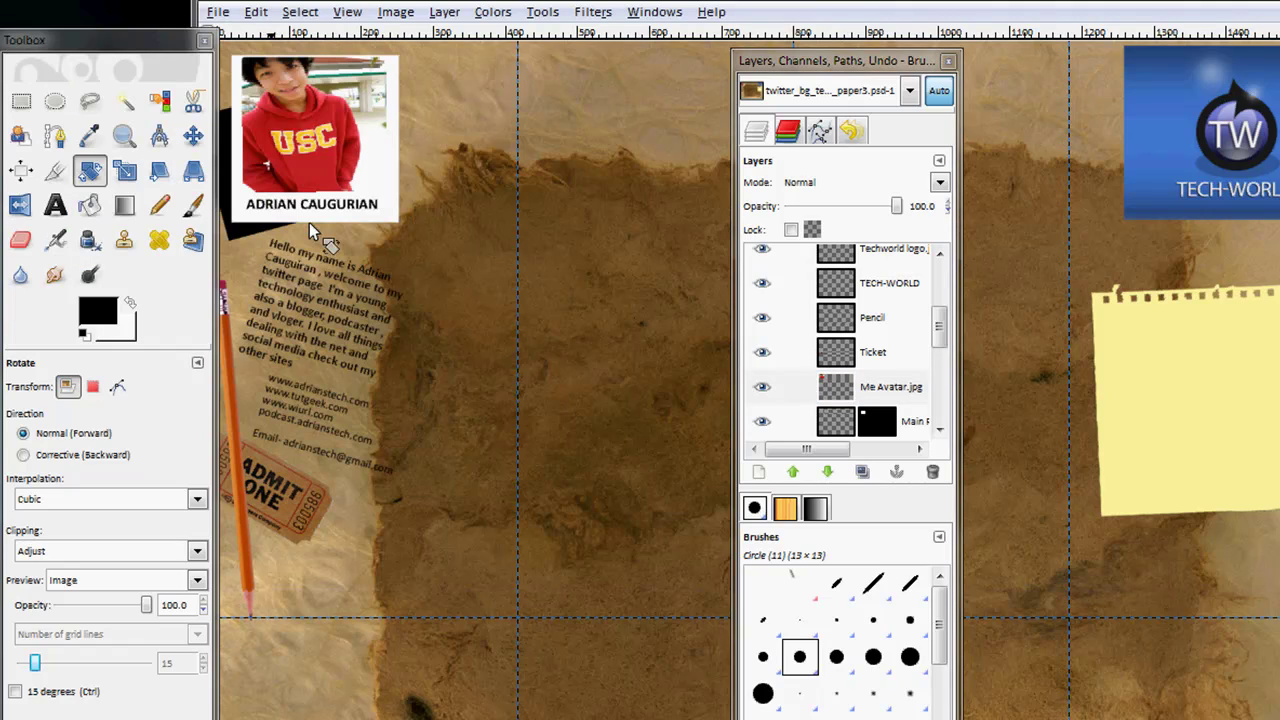
pyautogui.scroll(2, 905, 400)
pyautogui.scroll(2, 912, 358)
pyautogui.click(888, 328)
pyautogui.scroll(1, 884, 345)
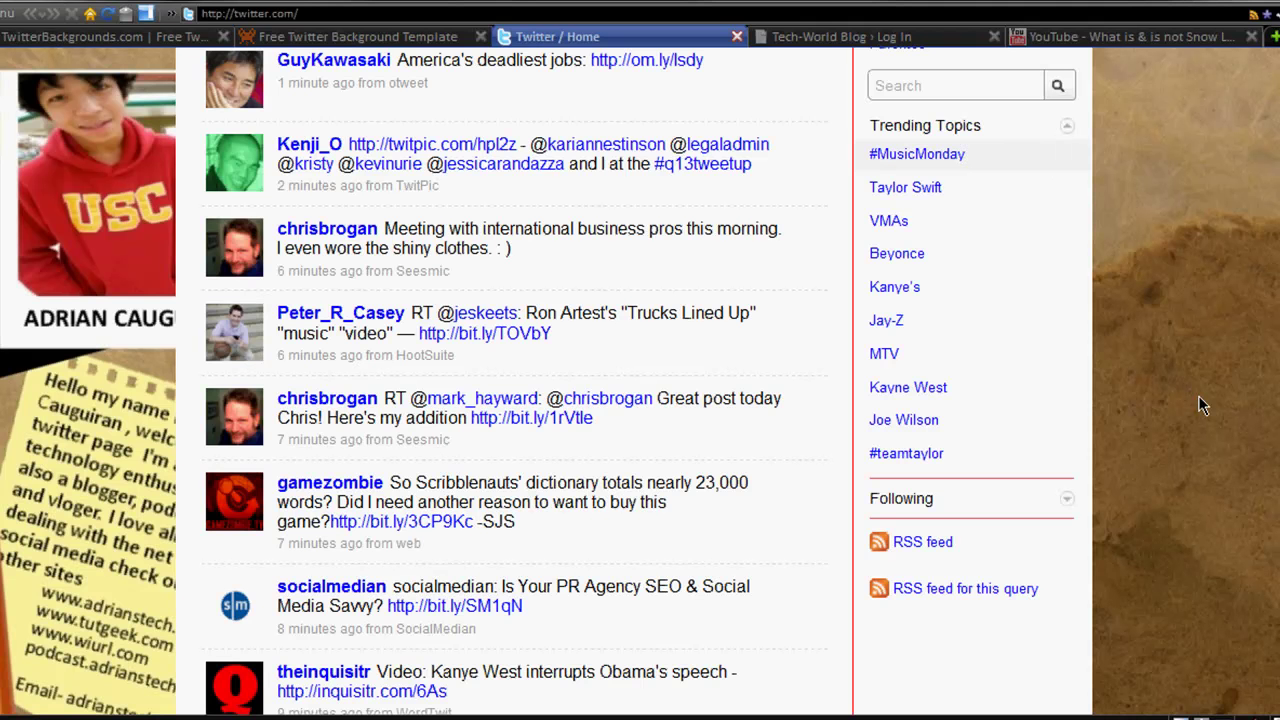
pyautogui.scroll(5, 1164, 168)
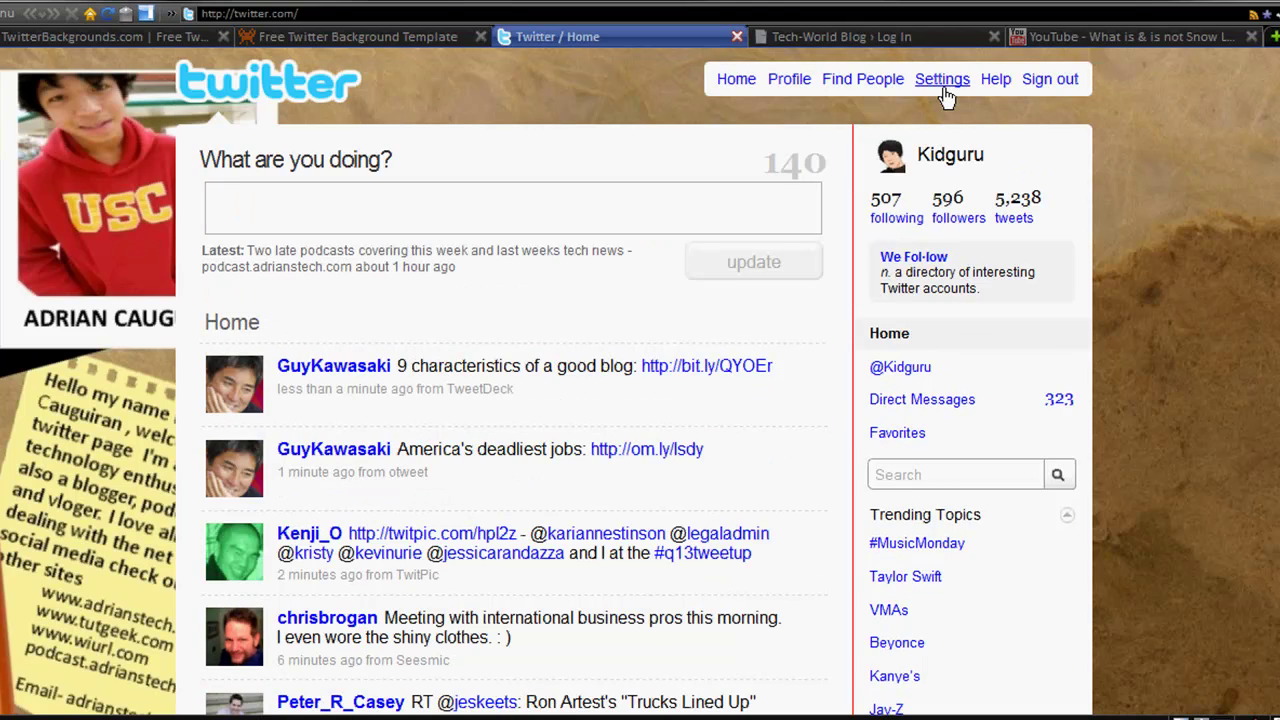
pyautogui.click(940, 82)
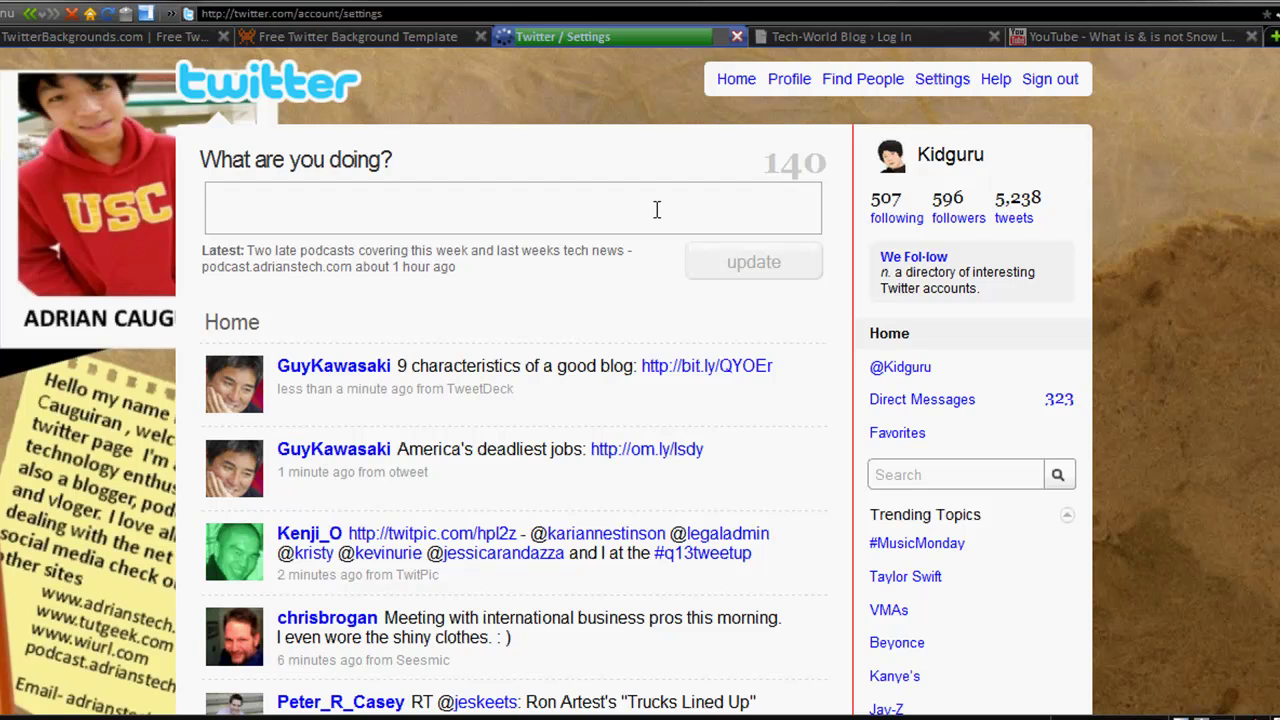
pyautogui.click(624, 211)
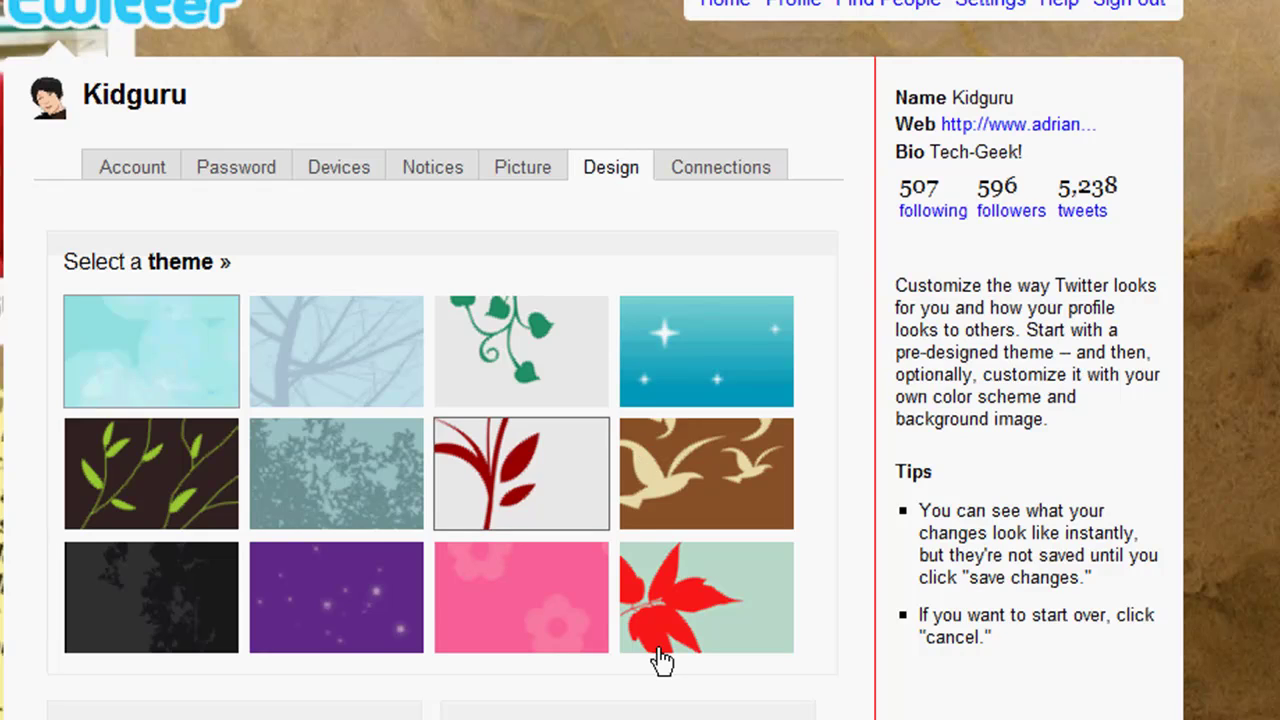
# Step: Reveal the 'Change background image' options with the Browse field and current background thumbnail
pyautogui.scroll(-1, 844, 452)
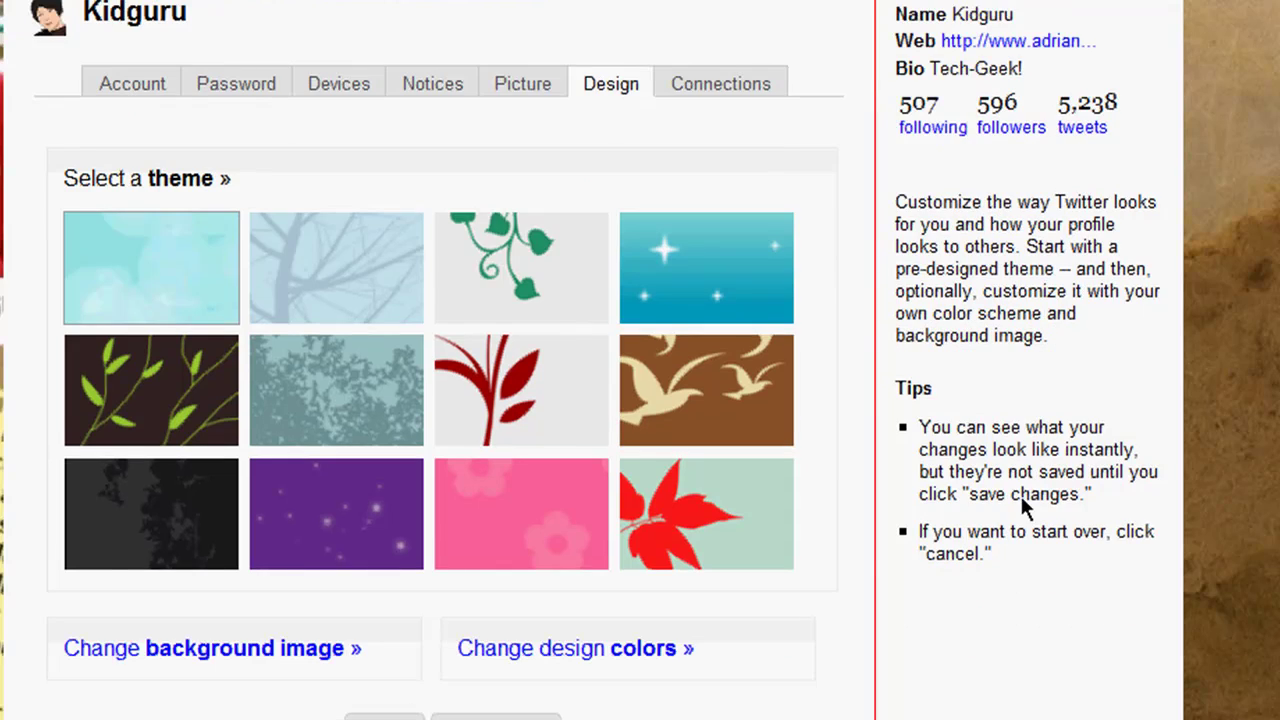
pyautogui.scroll(-1, 620, 563)
pyautogui.scroll(-1, 580, 568)
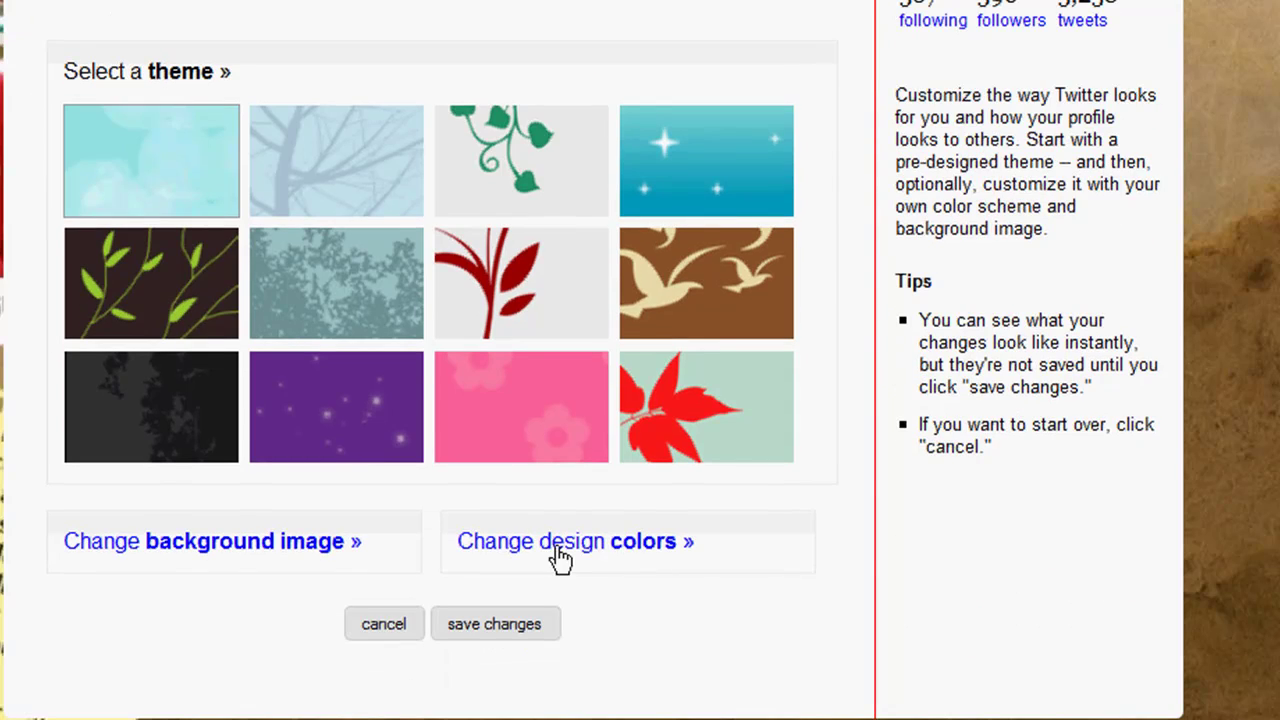
pyautogui.click(329, 550)
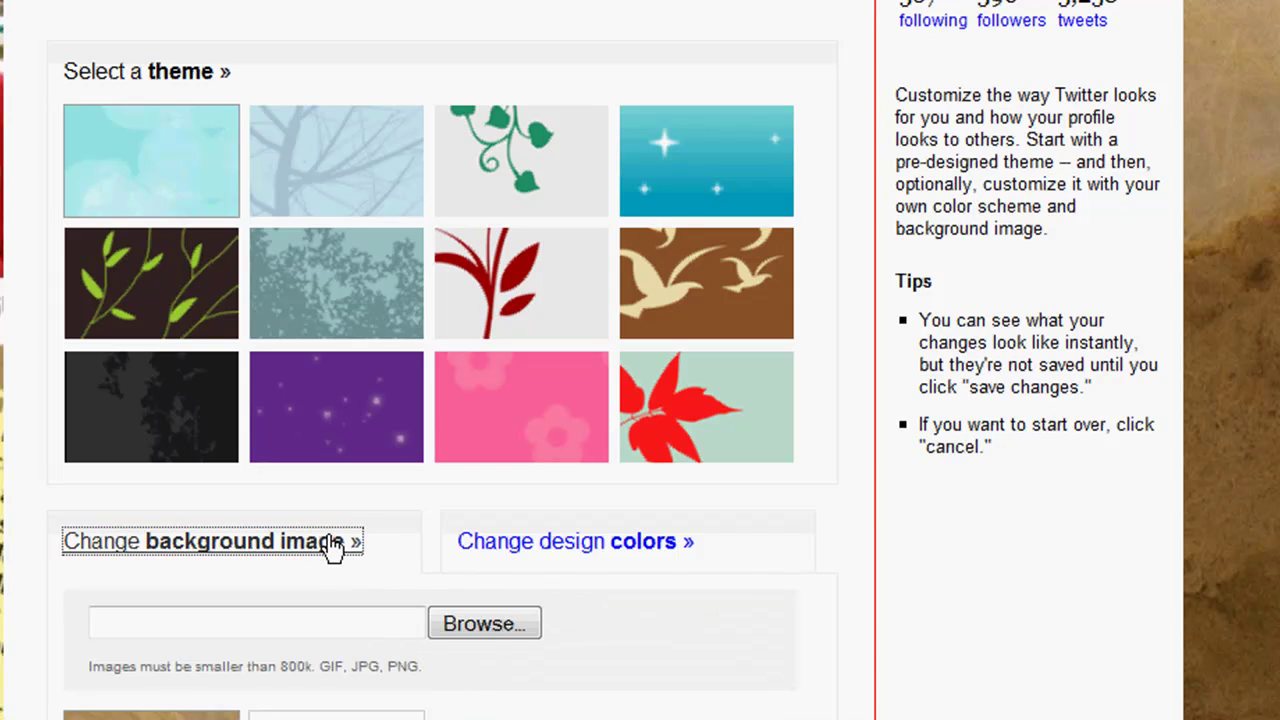
pyautogui.scroll(-1, 400, 600)
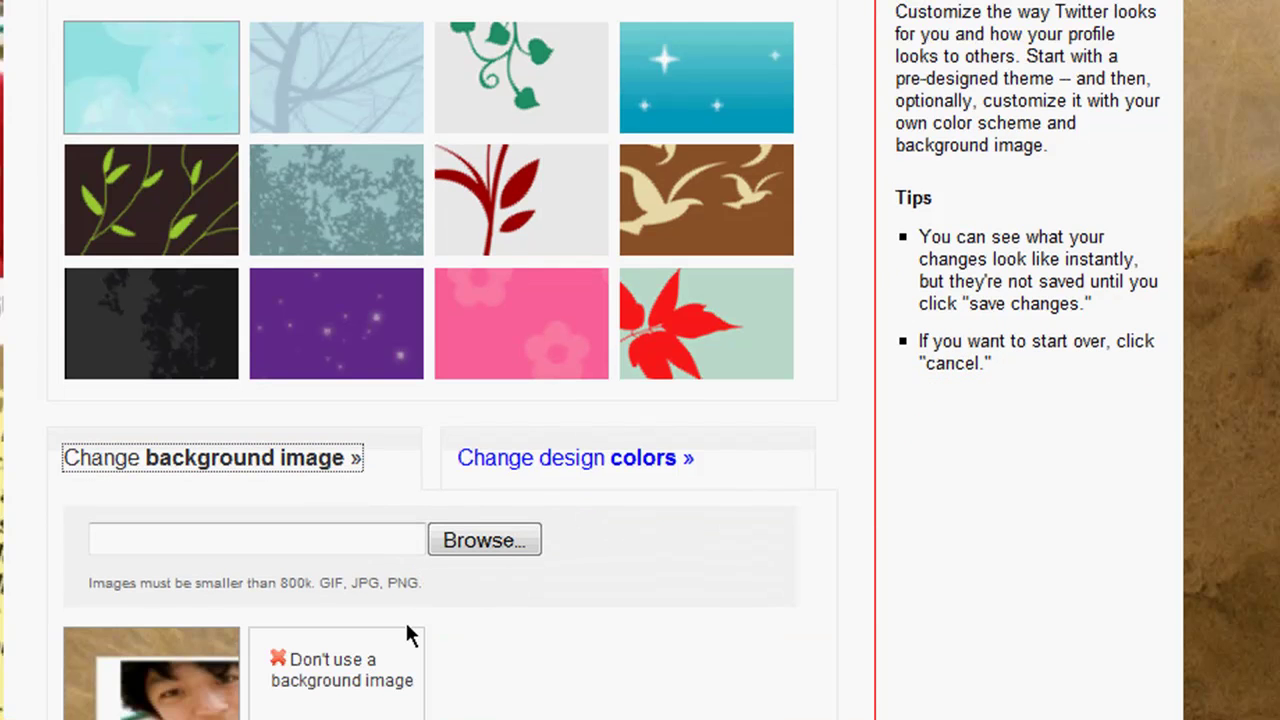
# Step: Highlight the 800k size limit and accepted image formats, then scroll further down the page
pyautogui.click(314, 583)
pyautogui.doubleClick(300, 583)
pyautogui.click(354, 583)
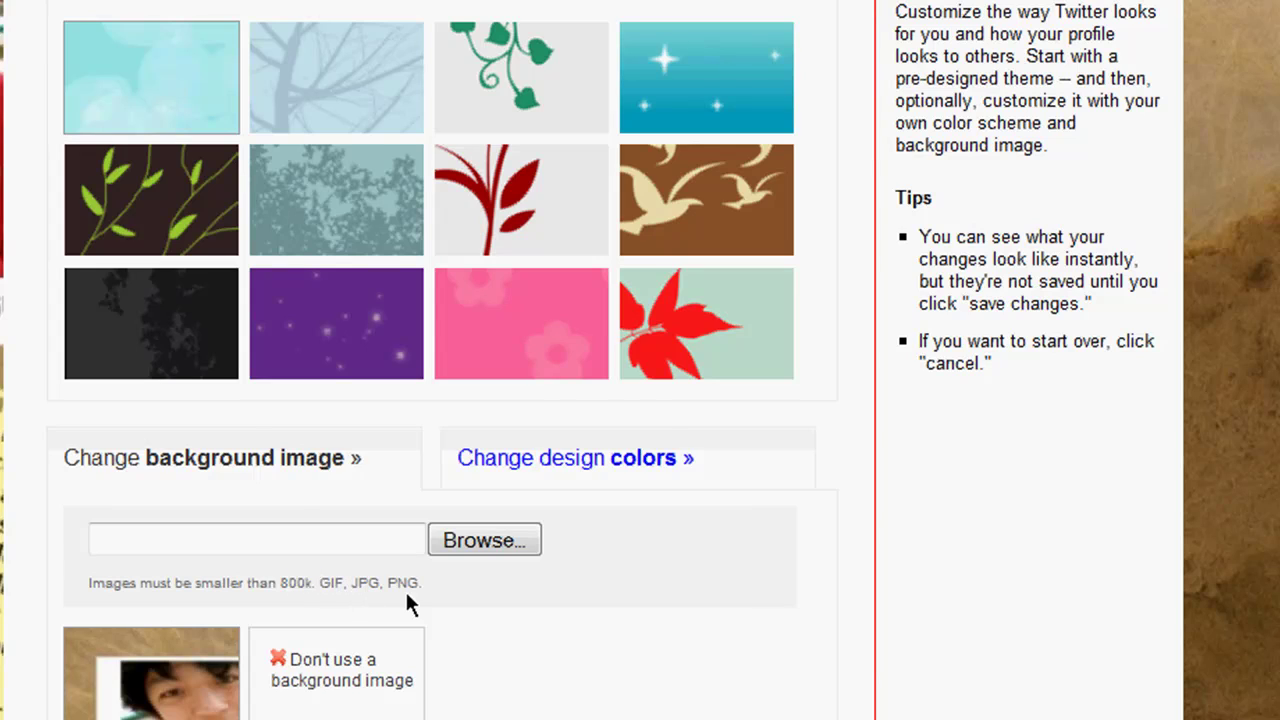
pyautogui.moveTo(369, 588); pyautogui.dragTo(358, 588)
pyautogui.click(312, 680)
pyautogui.scroll(-1, 938, 672)
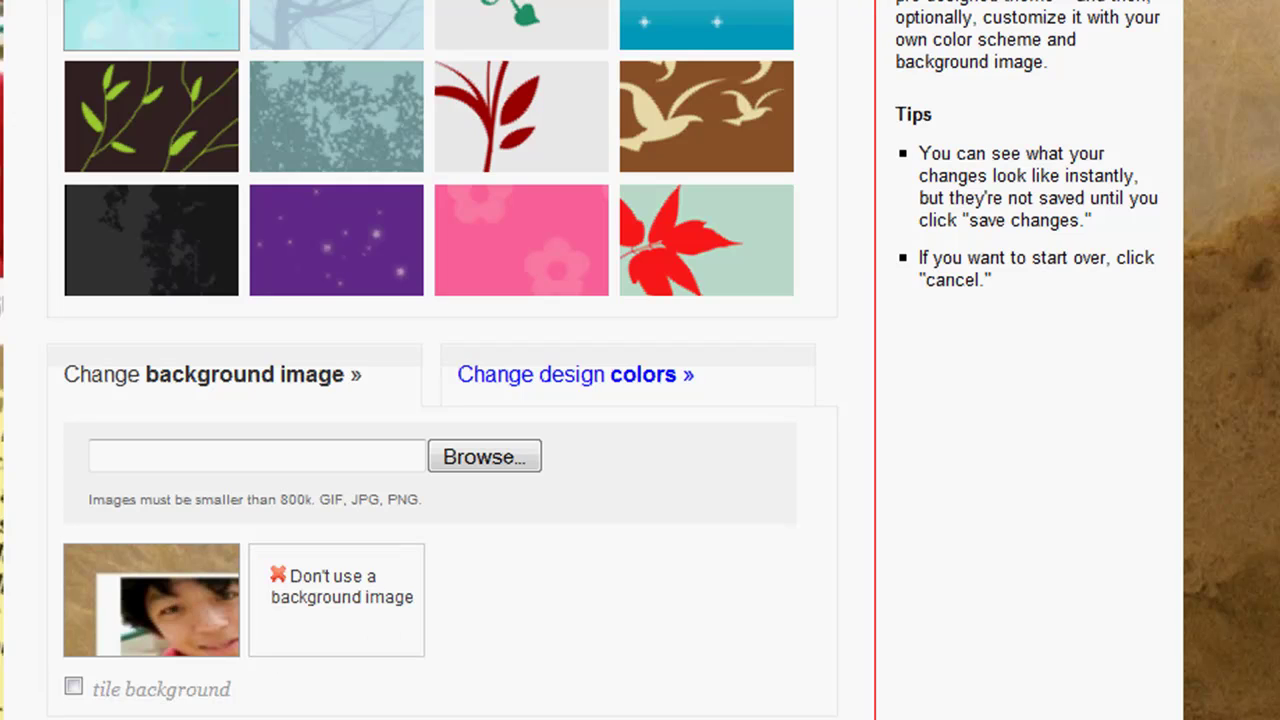
pyautogui.scroll(-1, 323, 477)
pyautogui.scroll(-1, 320, 465)
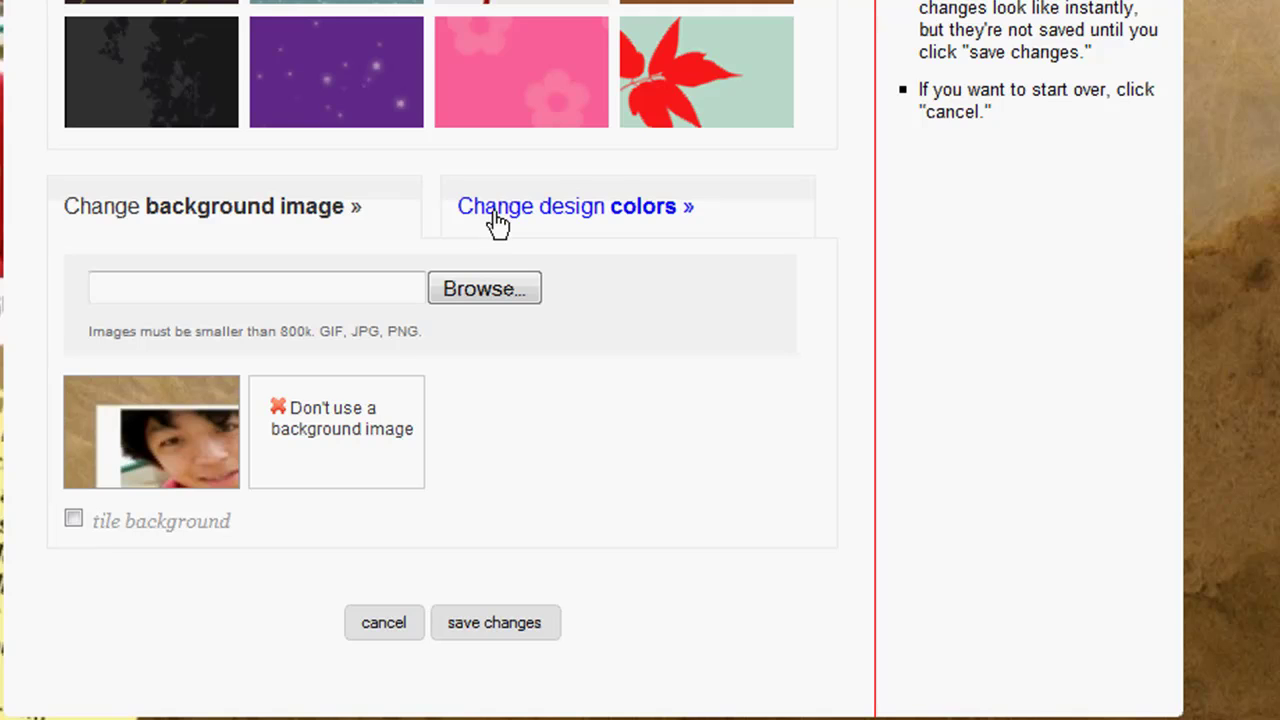
# Step: Expand 'Change design colors' to show the background, text, link and sidebar swatches, then scroll back up
pyautogui.click(502, 222)
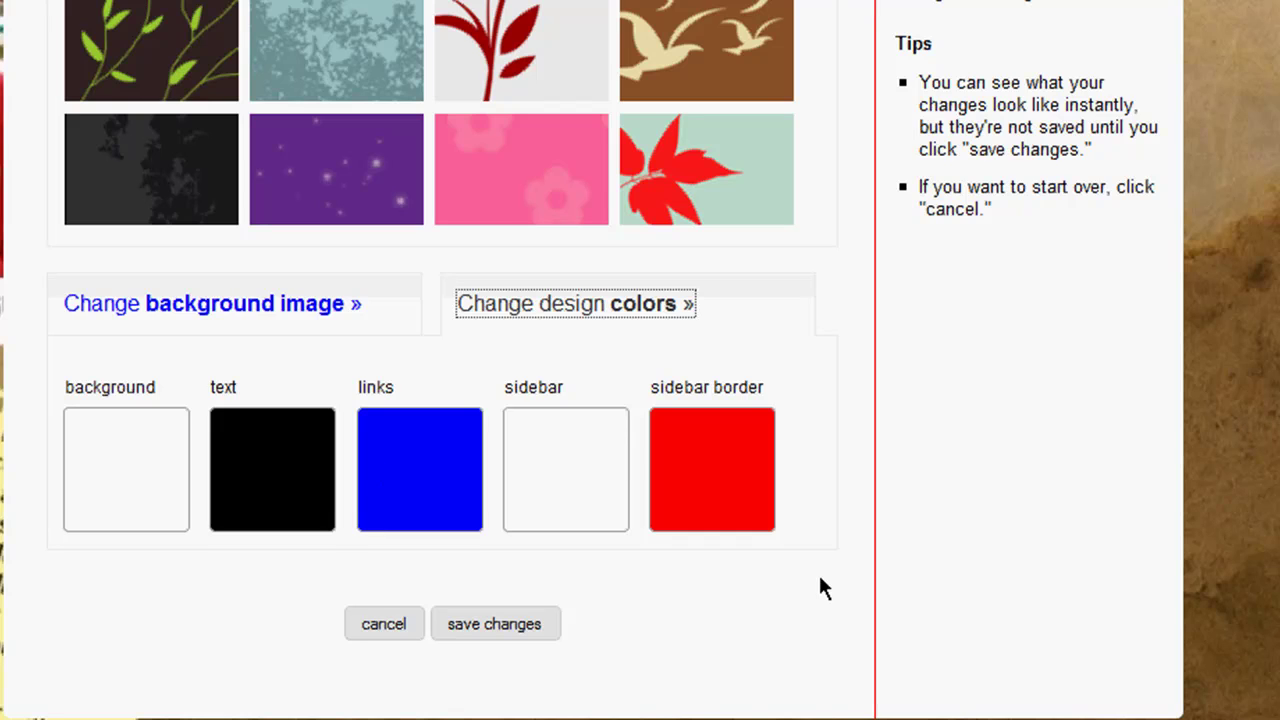
pyautogui.scroll(1, 600, 560)
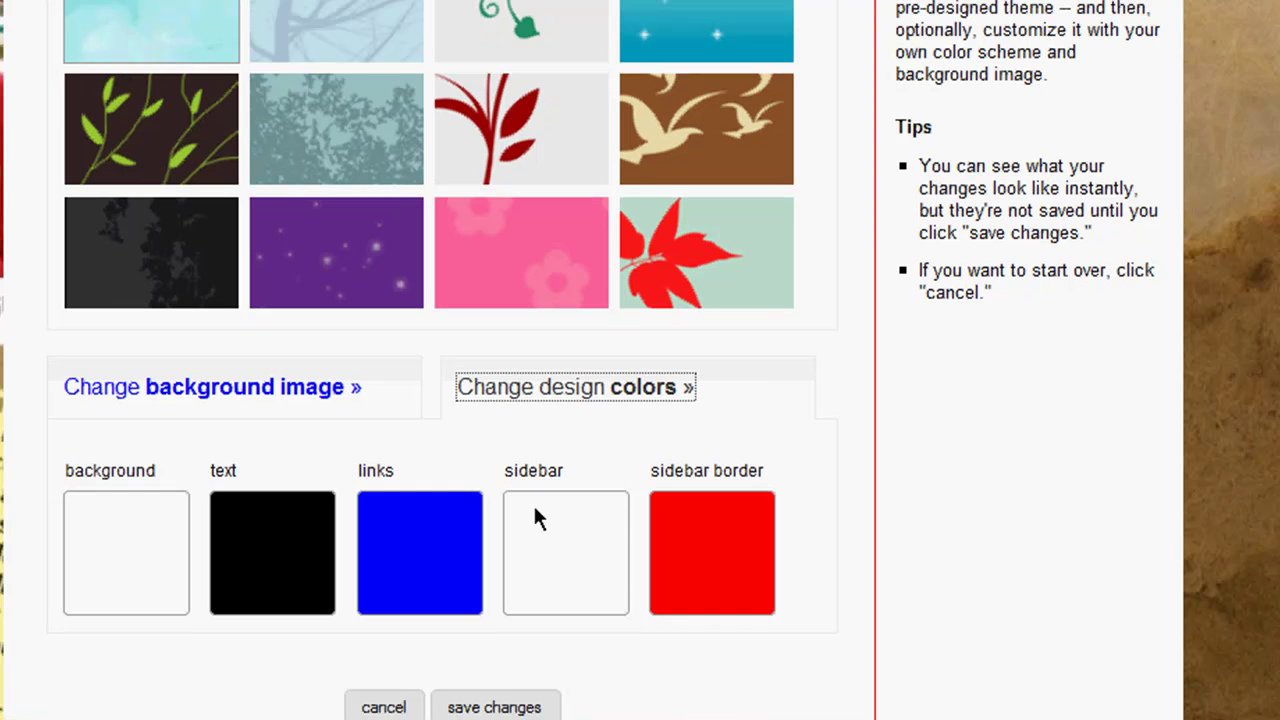
pyautogui.scroll(2, 1050, 380)
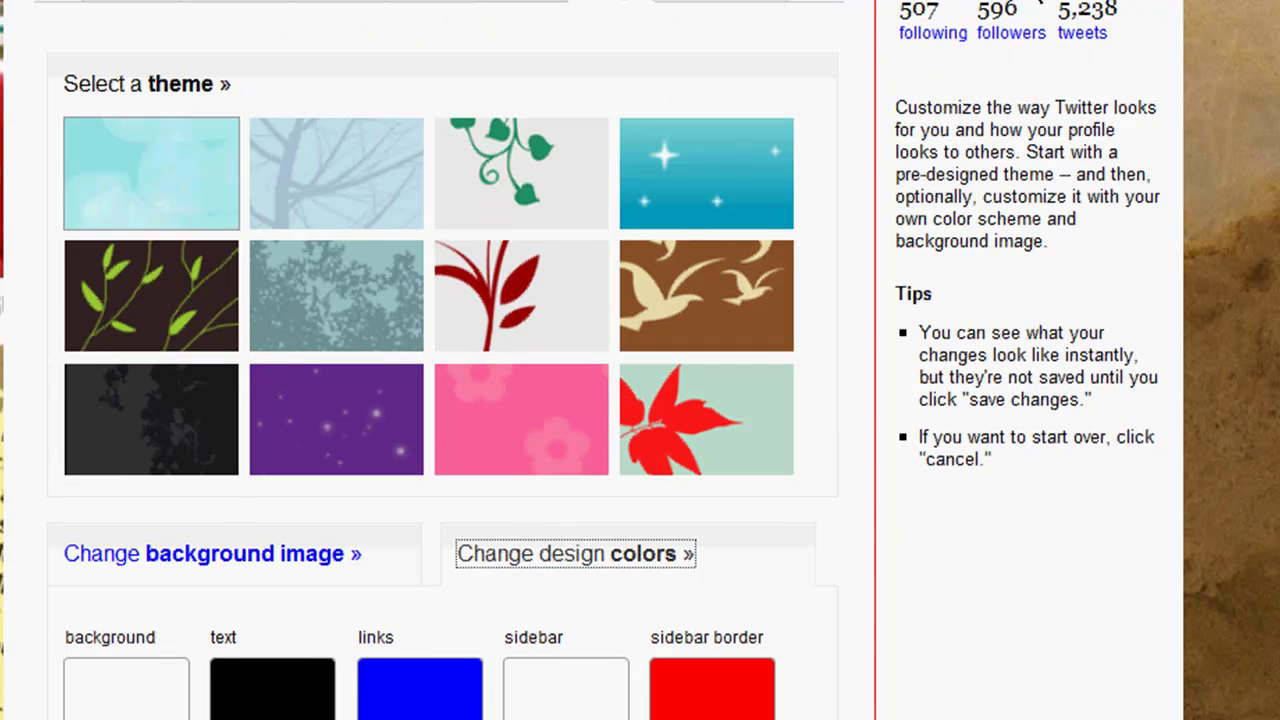
pyautogui.scroll(2, 640, 360)
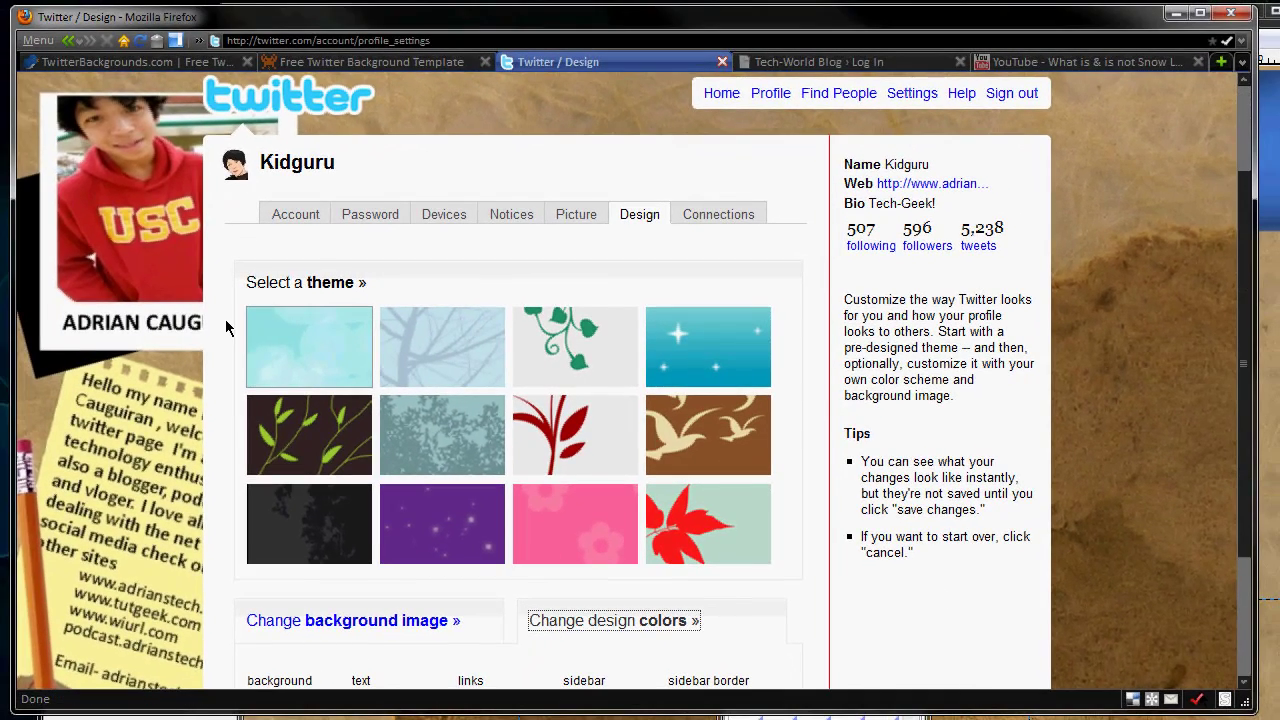
# Step: In Firefox, go from the TwitterBackgrounds.com tab to the Free Twitter Background Template article
pyautogui.scroll(-2, 187, 305)
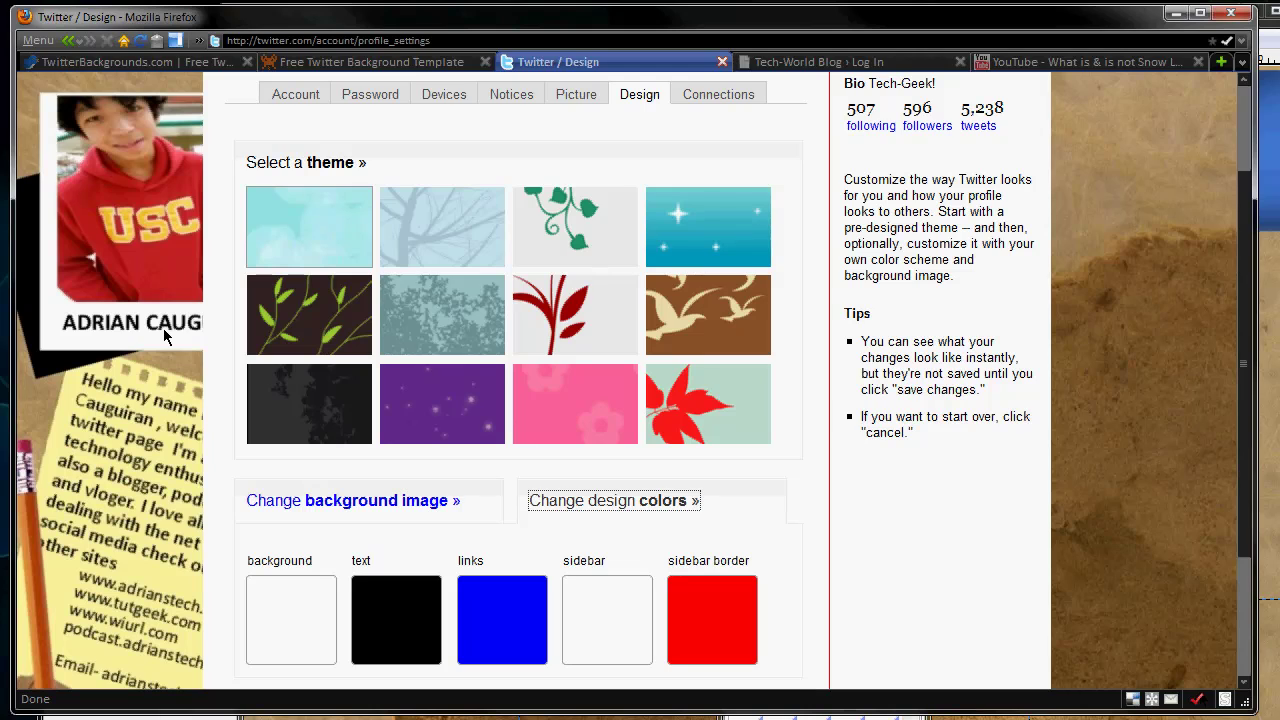
pyautogui.click(222, 63)
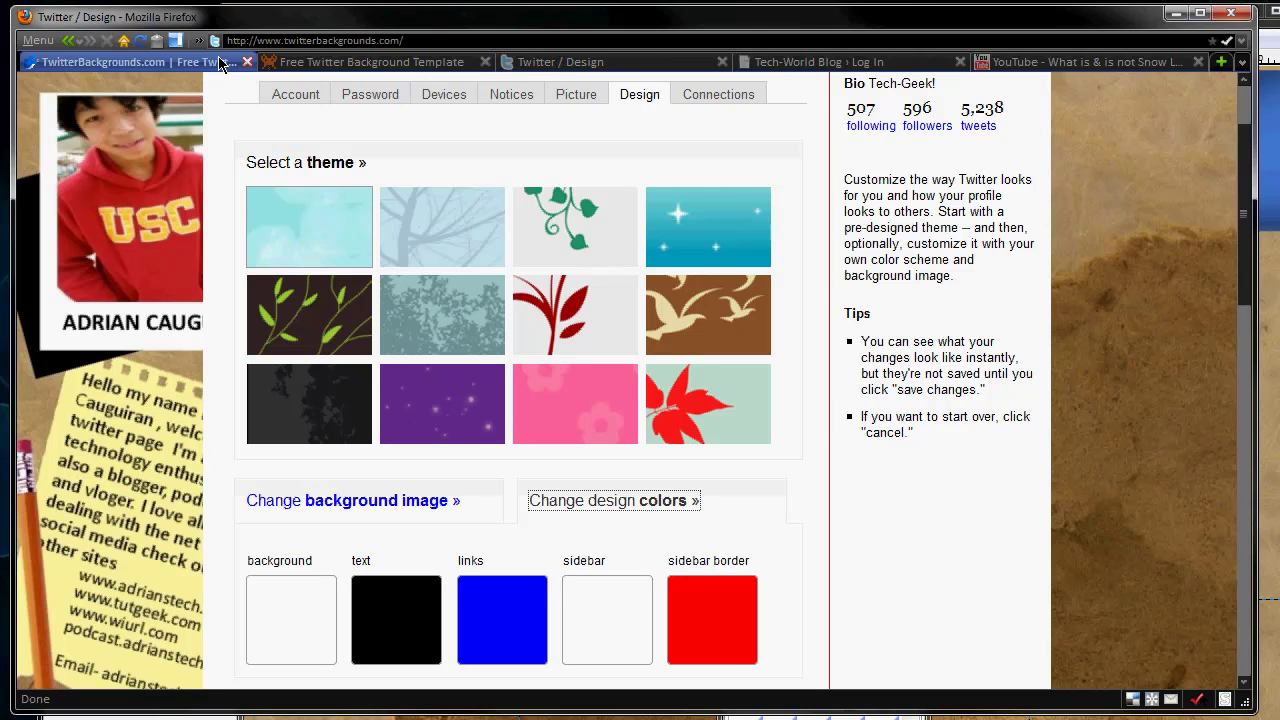
pyautogui.scroll(-3, 803, 576)
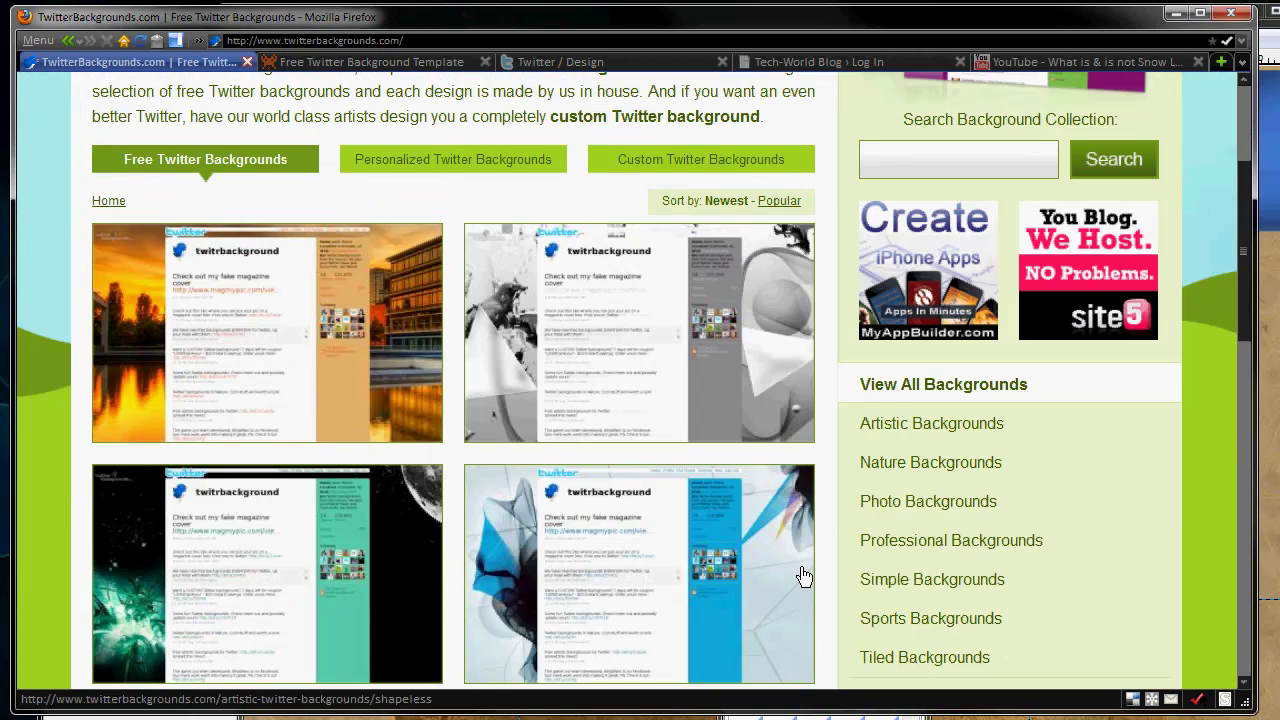
pyautogui.click(334, 66)
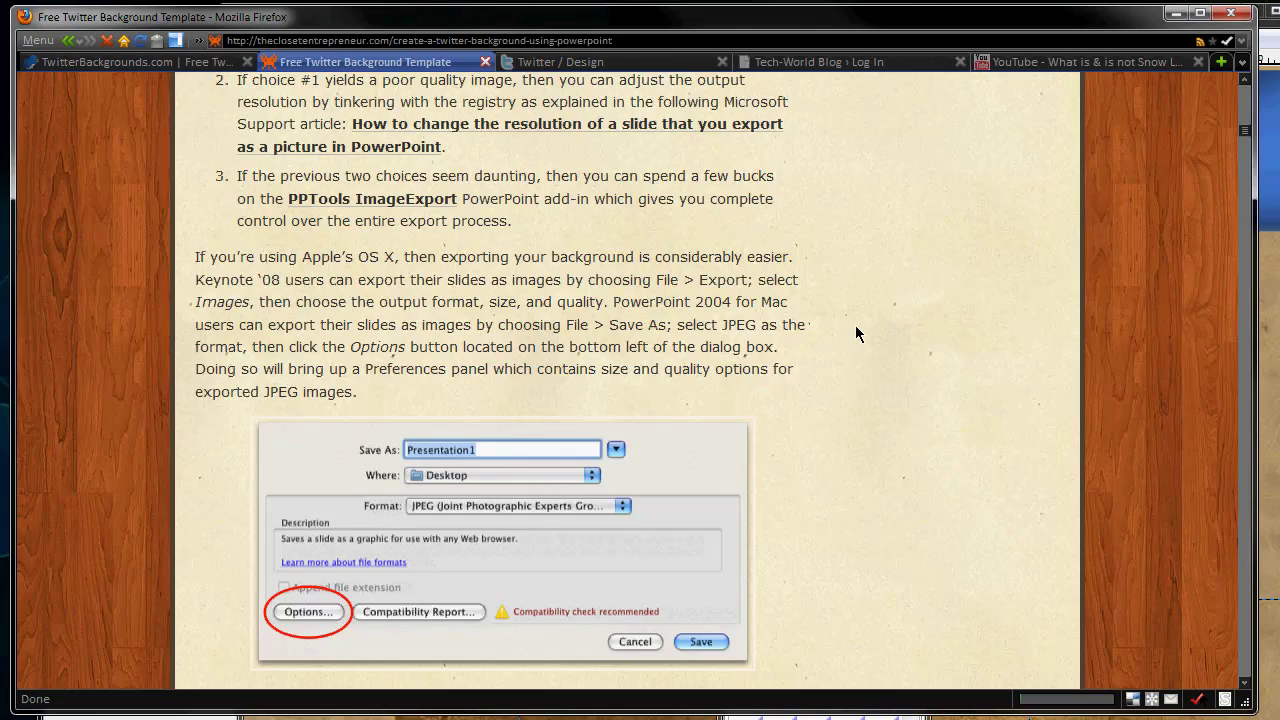
pyautogui.scroll(7, 840, 318)
pyautogui.scroll(1, 835, 322)
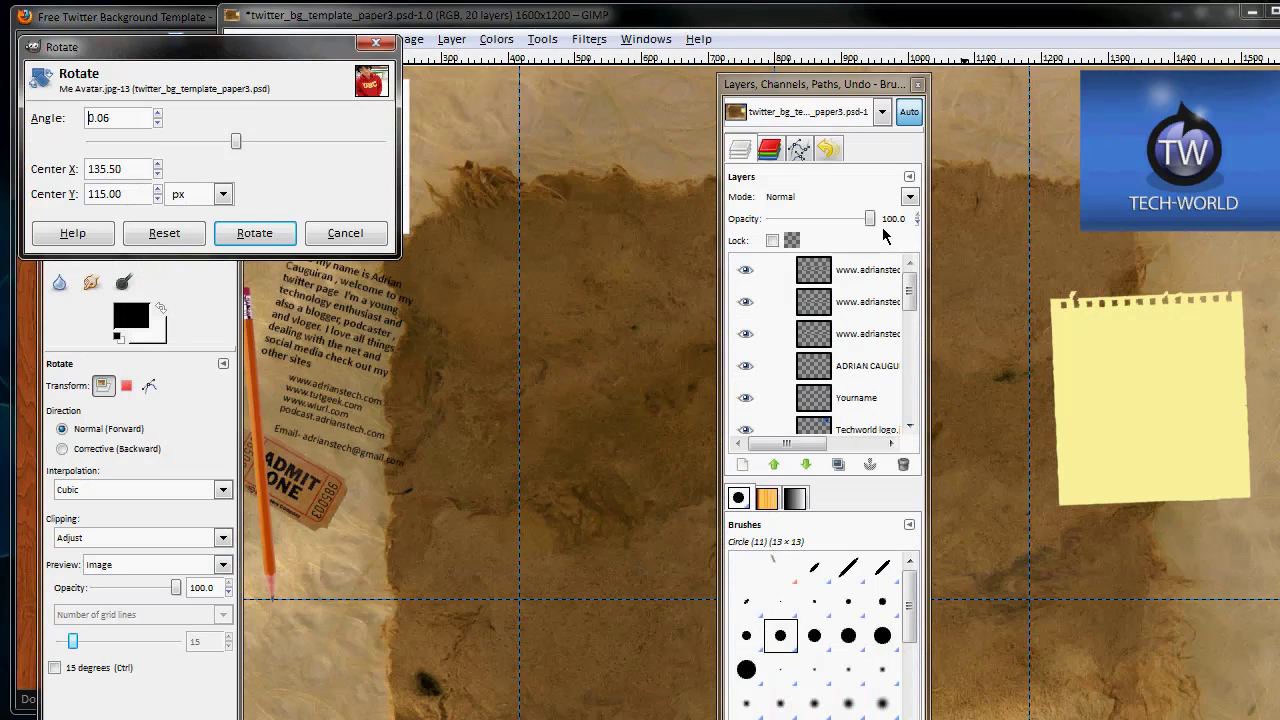
# Step: Apply the 0.06 rotation to the Me Avatar.jpg layer and select the Yourname layer
pyautogui.moveTo(914, 291); pyautogui.dragTo(914, 295)
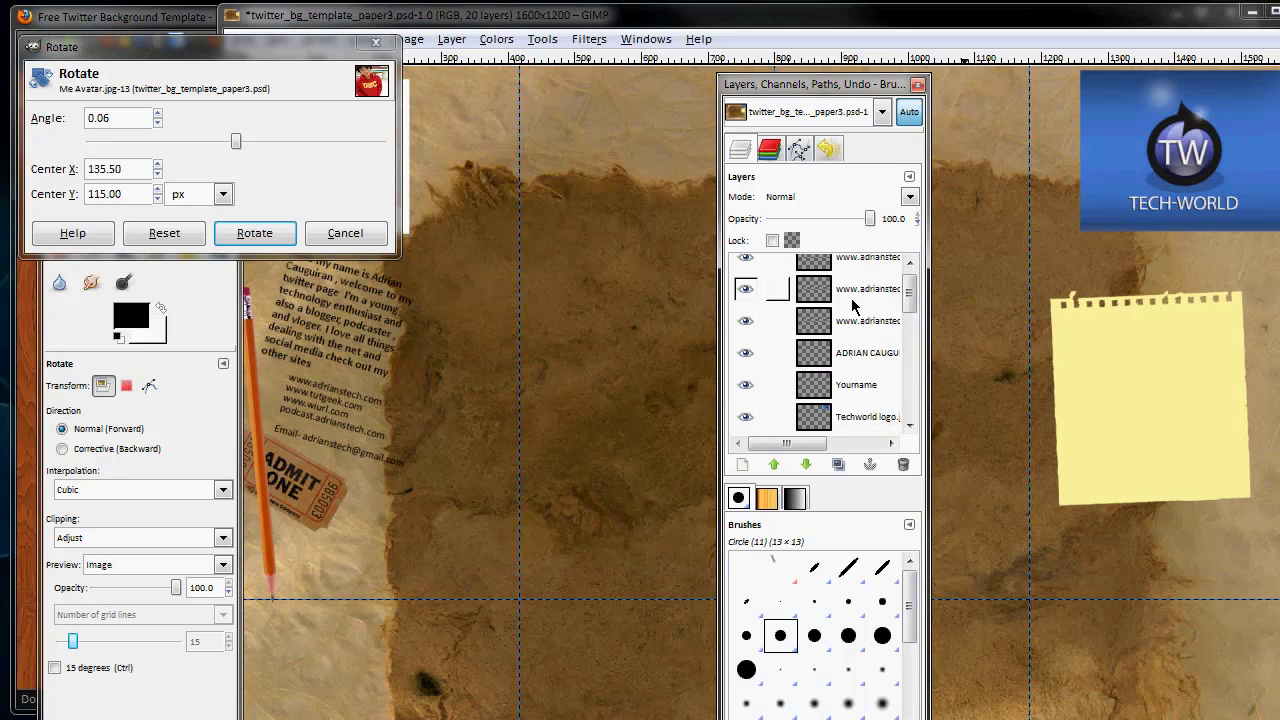
pyautogui.click(856, 356)
pyautogui.click(858, 390)
pyautogui.click(262, 238)
pyautogui.click(262, 240)
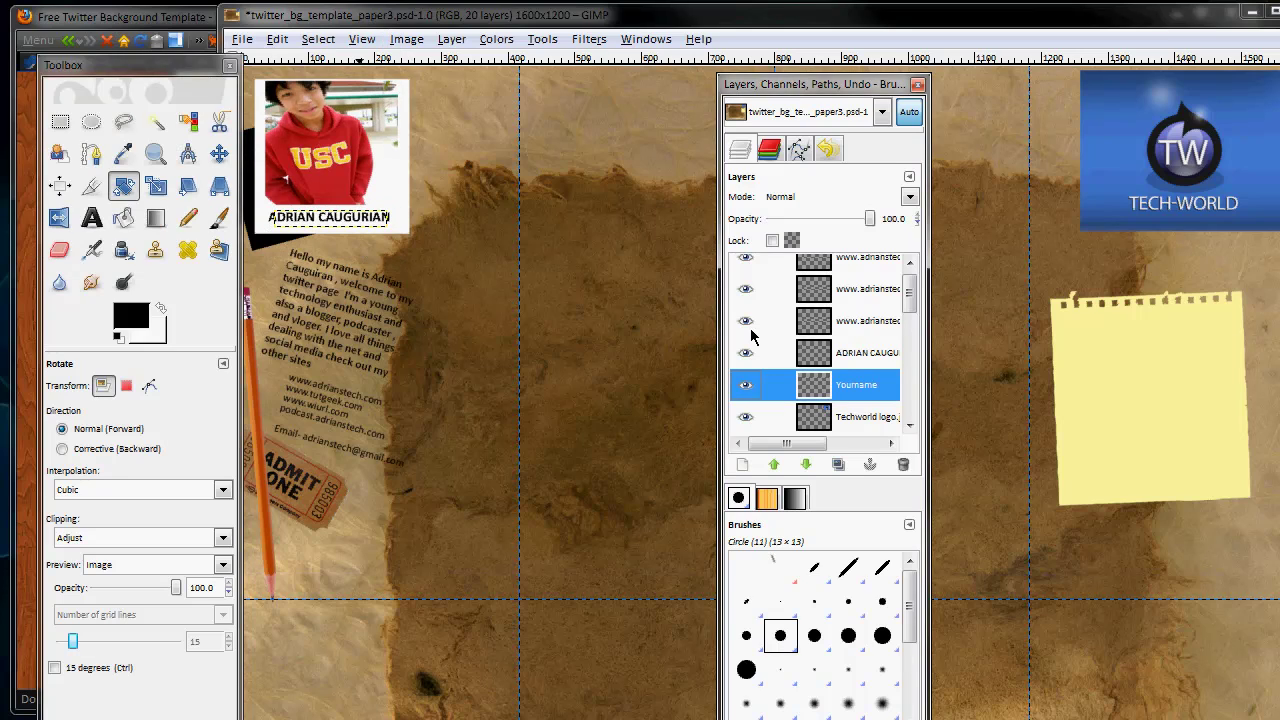
# Step: Rotate the Yourname name label layer at the template's top left
pyautogui.scroll(-2, 890, 405)
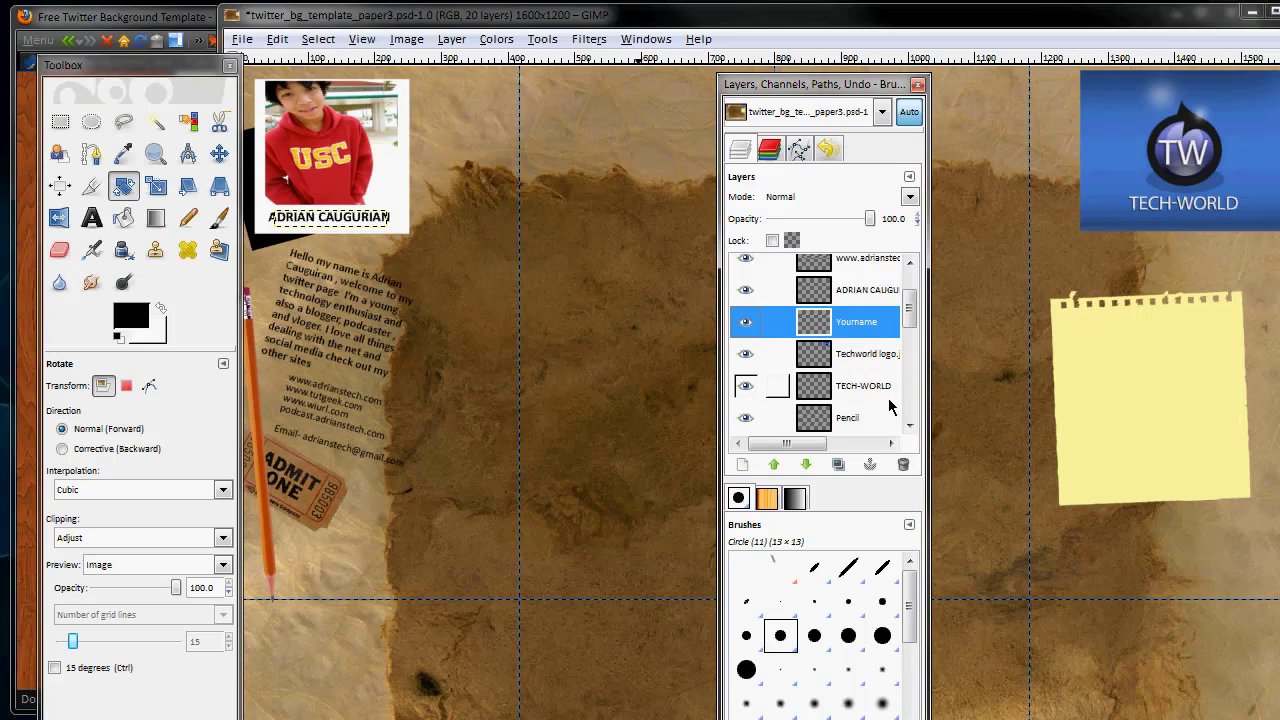
pyautogui.click(1155, 187)
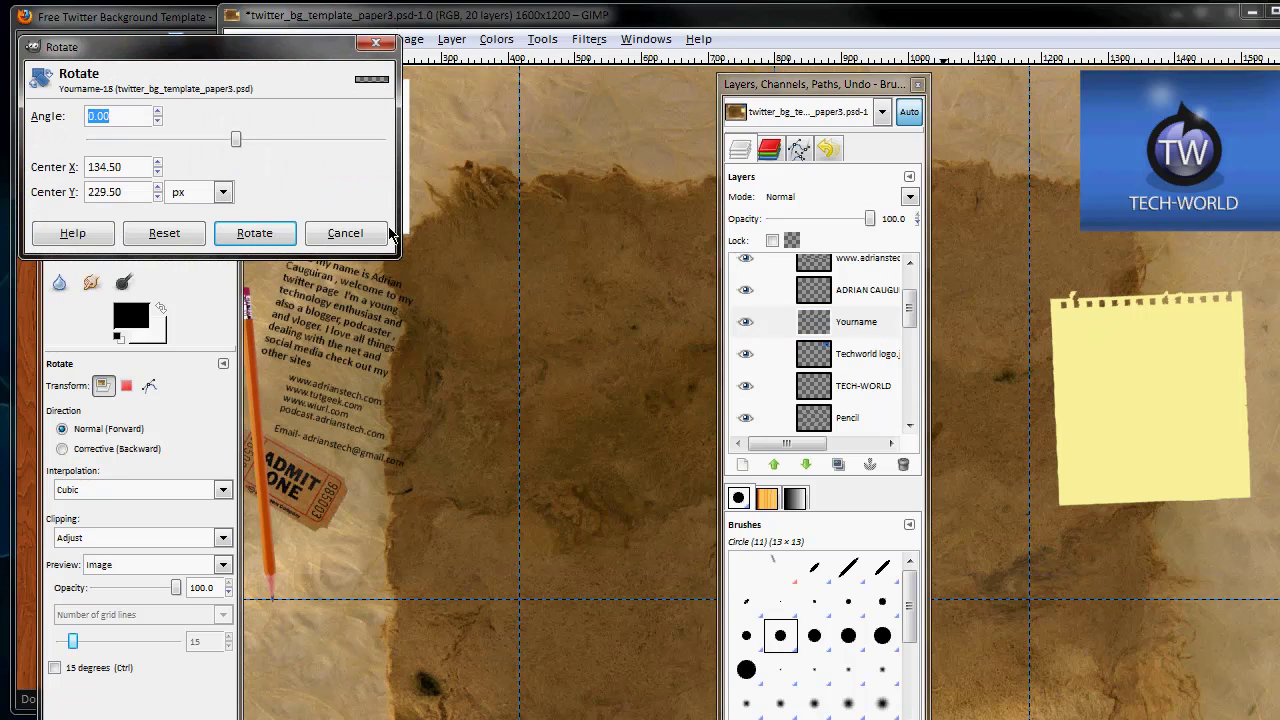
pyautogui.click(278, 238)
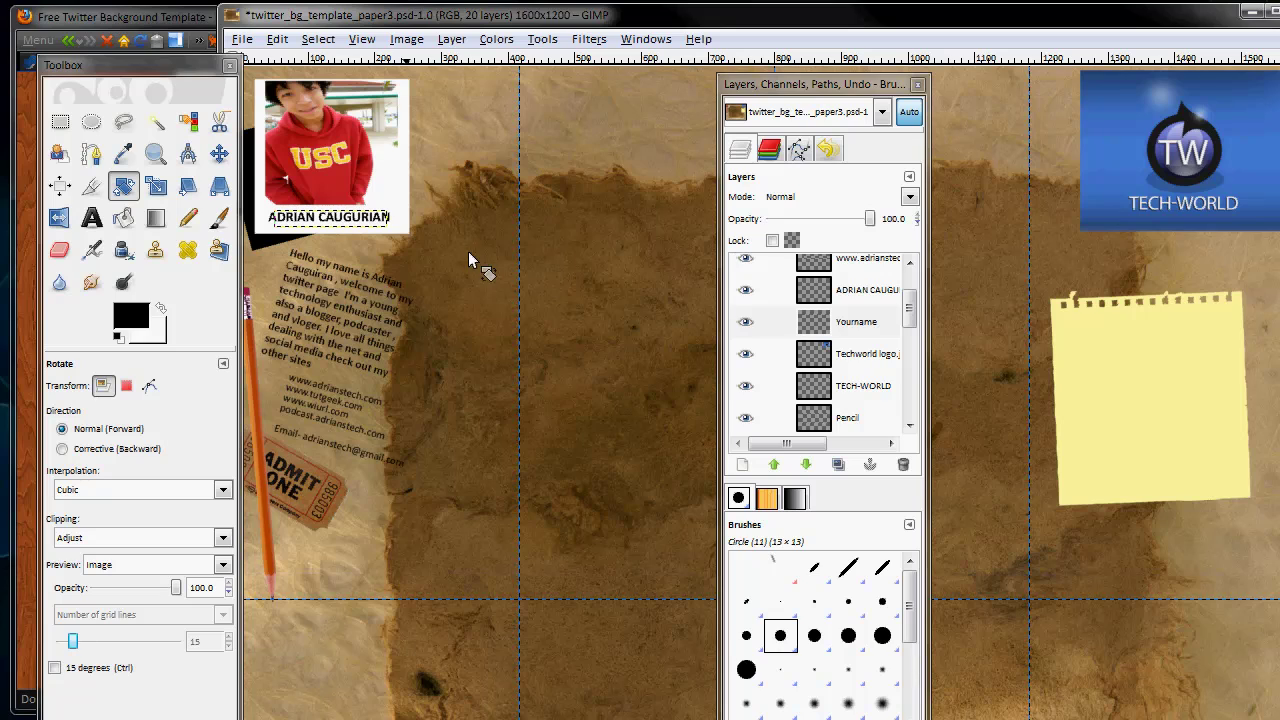